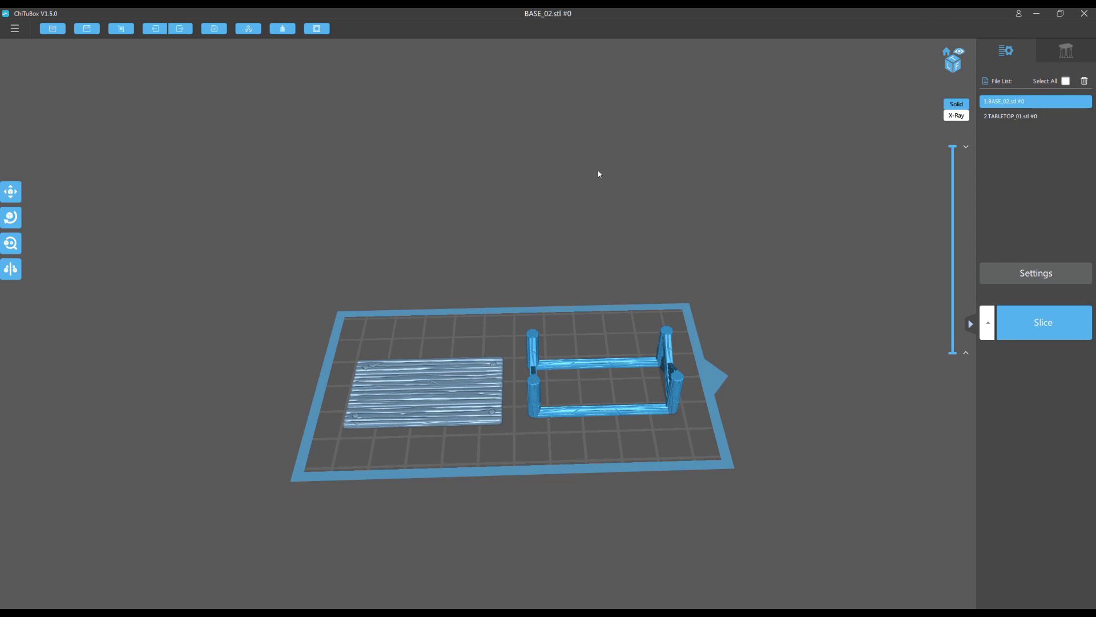
# Step: Examine the table base and the tabletop on the build plate from above and below, making the tabletop the active model
pyautogui.moveTo(598, 173); pyautogui.dragTo(553, 272)
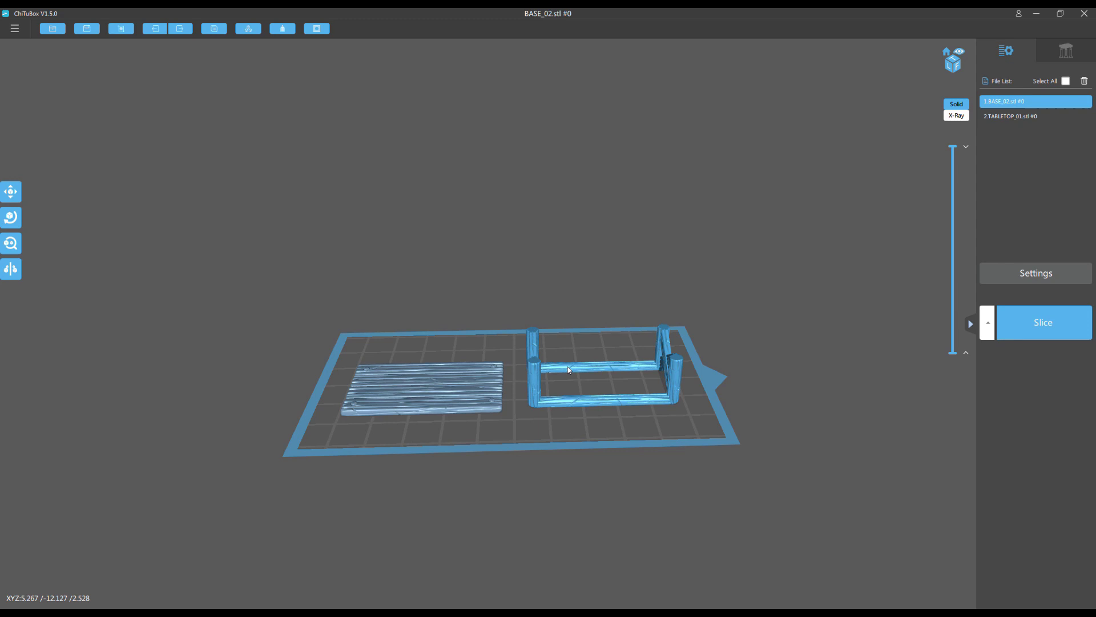
pyautogui.moveTo(567, 366); pyautogui.dragTo(439, 294)
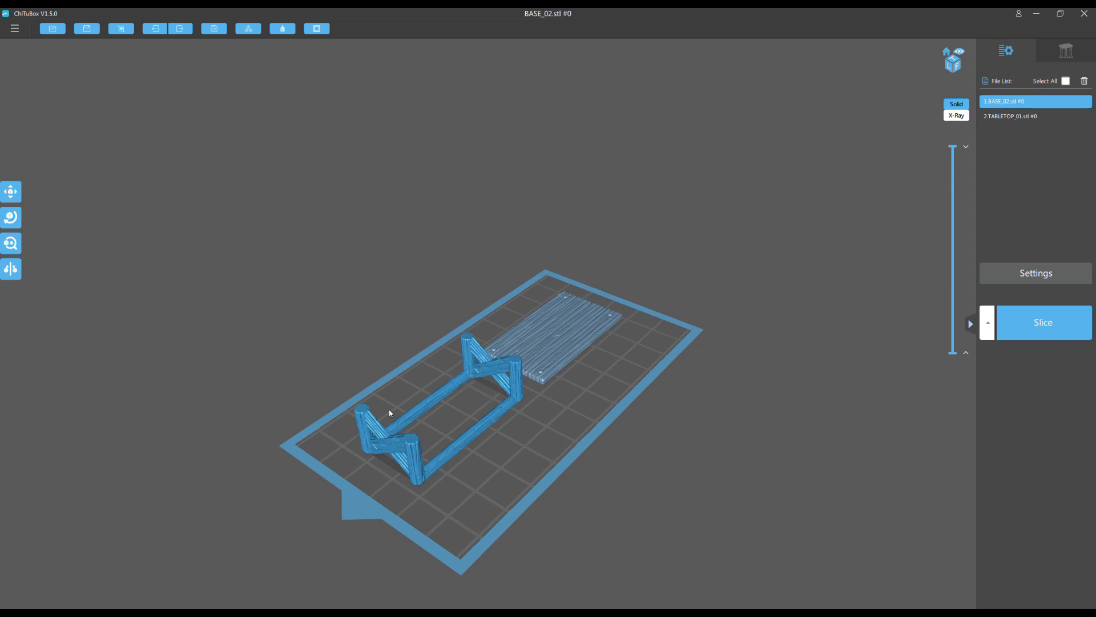
pyautogui.scroll(2, 387, 319)
pyautogui.moveTo(380, 233); pyautogui.dragTo(321, 232, button='right')
pyautogui.moveTo(320, 235); pyautogui.dragTo(479, 225)
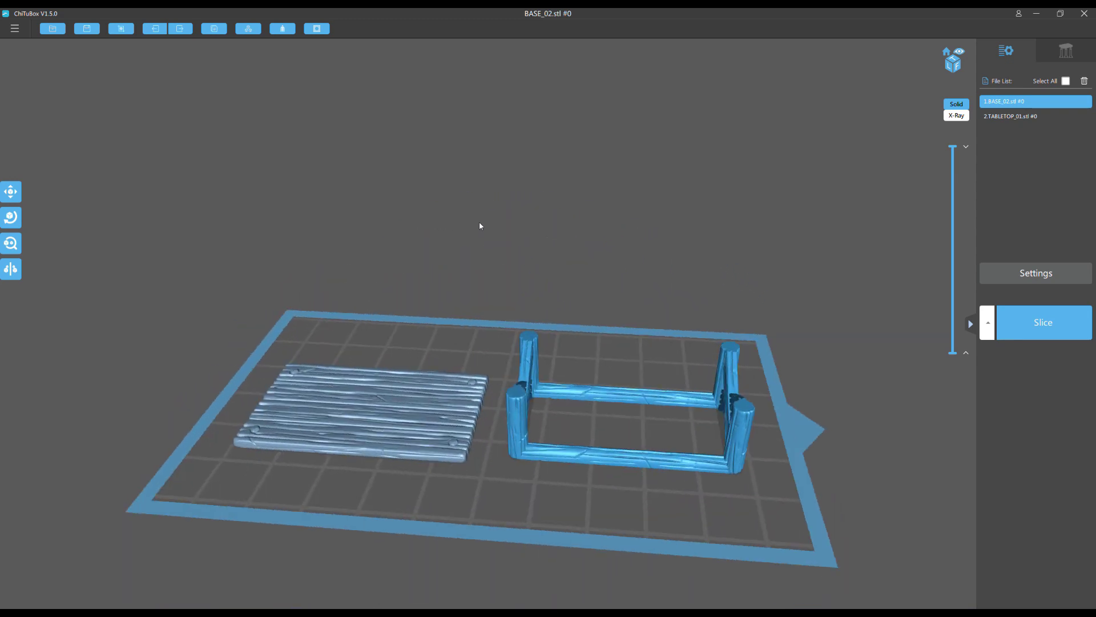
pyautogui.click(392, 413)
pyautogui.moveTo(334, 239); pyautogui.dragTo(249, 237)
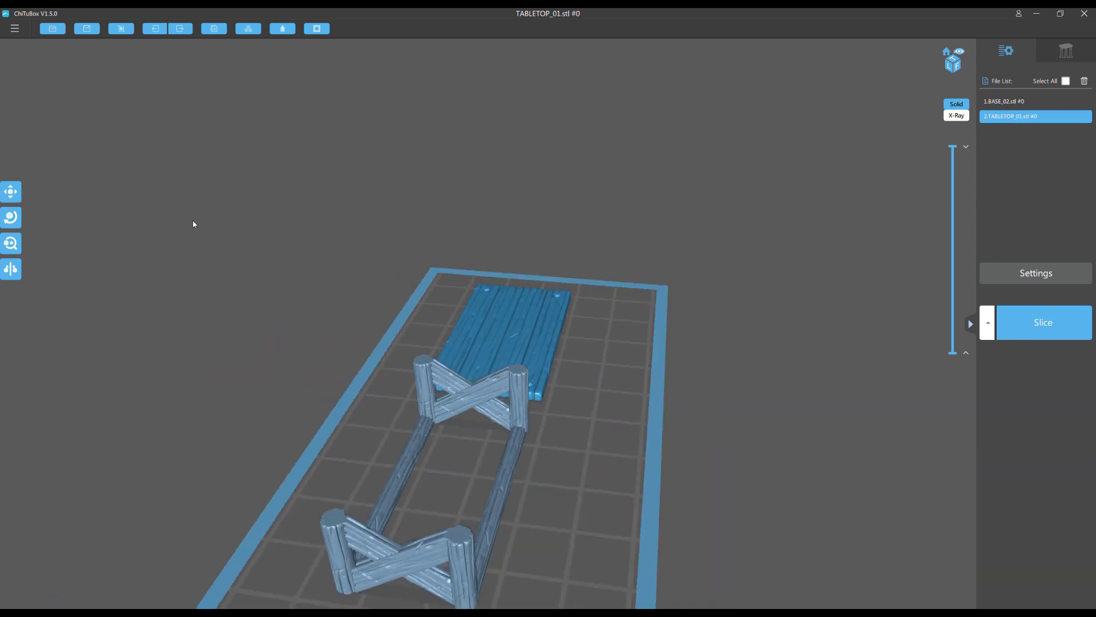
pyautogui.moveTo(470, 342); pyautogui.dragTo(485, 427)
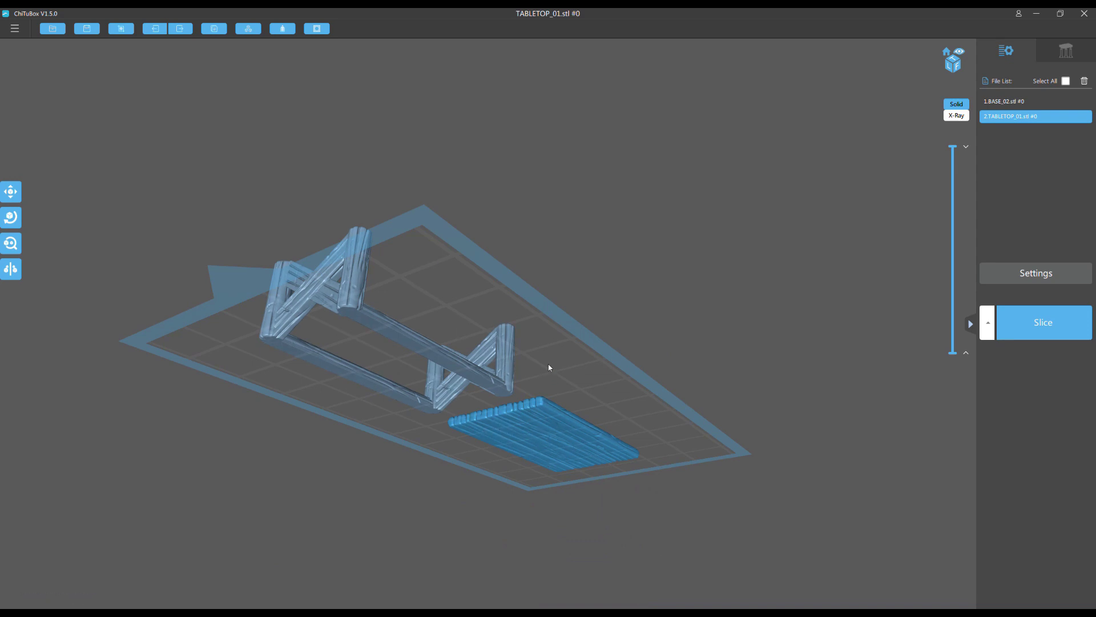
pyautogui.moveTo(548, 364); pyautogui.dragTo(723, 269)
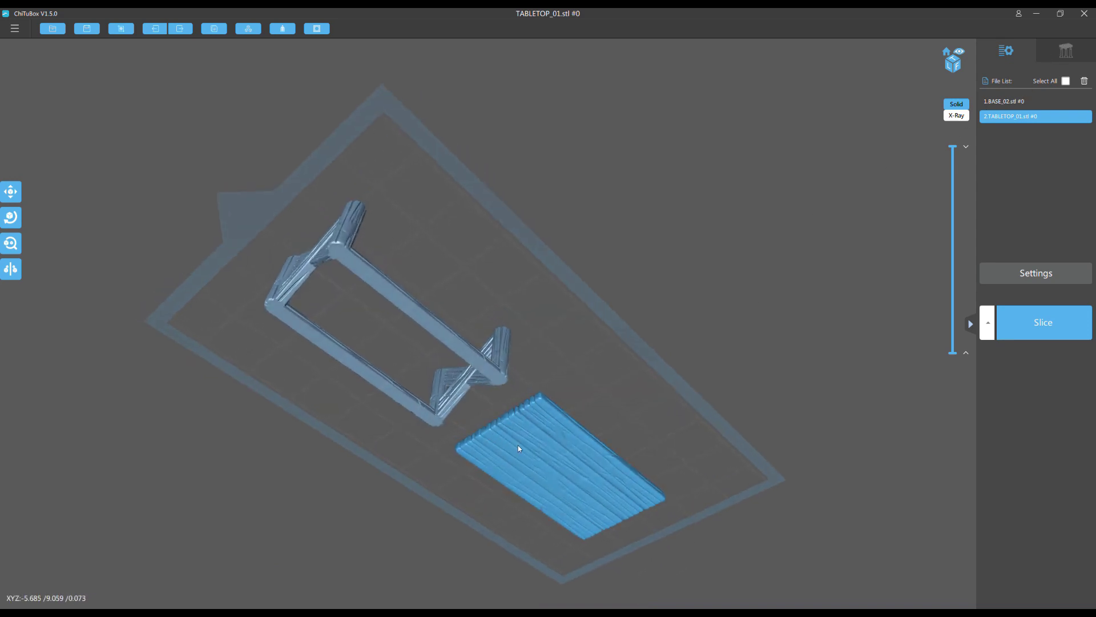
pyautogui.scroll(-2, 582, 227)
pyautogui.moveTo(582, 227); pyautogui.dragTo(455, 326)
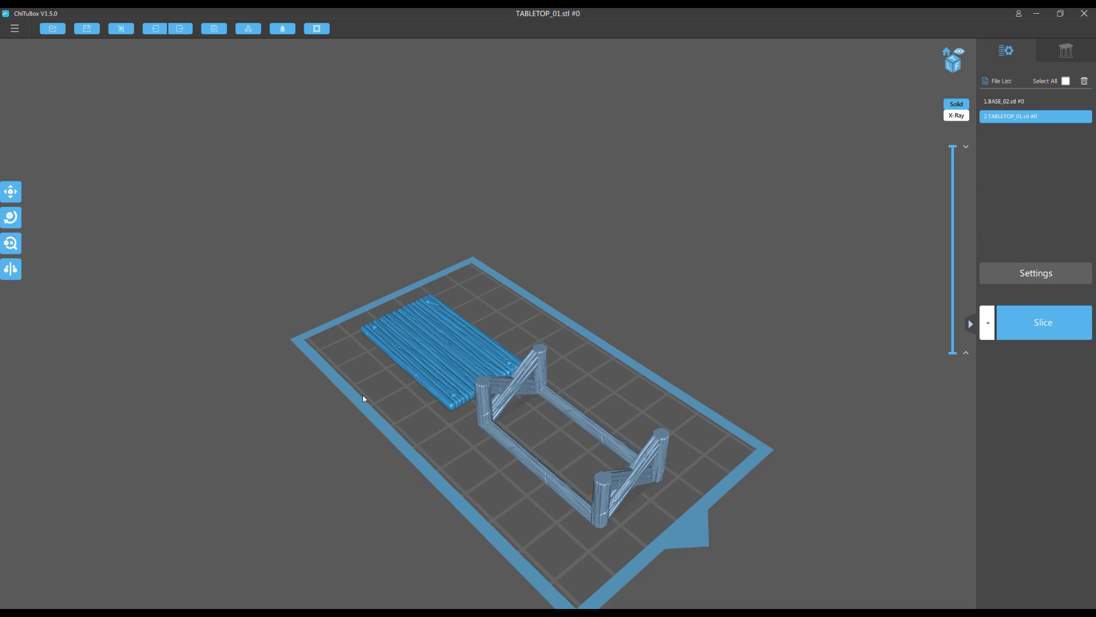
# Step: Enter support editing for the tabletop and inspect the overhang areas on its underside
pyautogui.click(1066, 50)
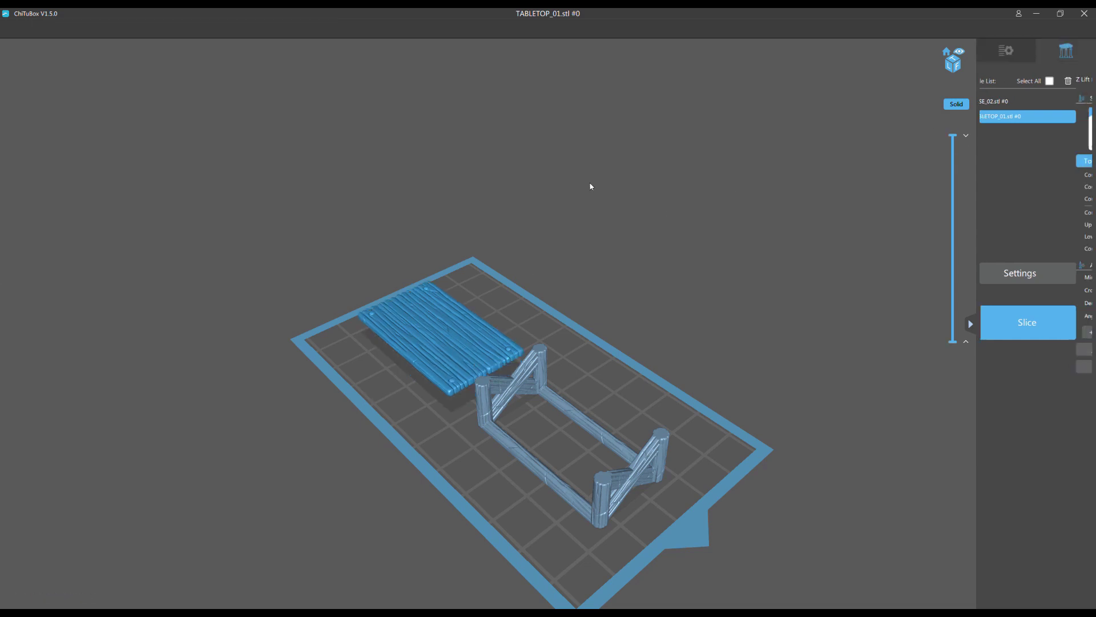
pyautogui.moveTo(590, 183); pyautogui.dragTo(435, 214)
pyautogui.scroll(5, 544, 161)
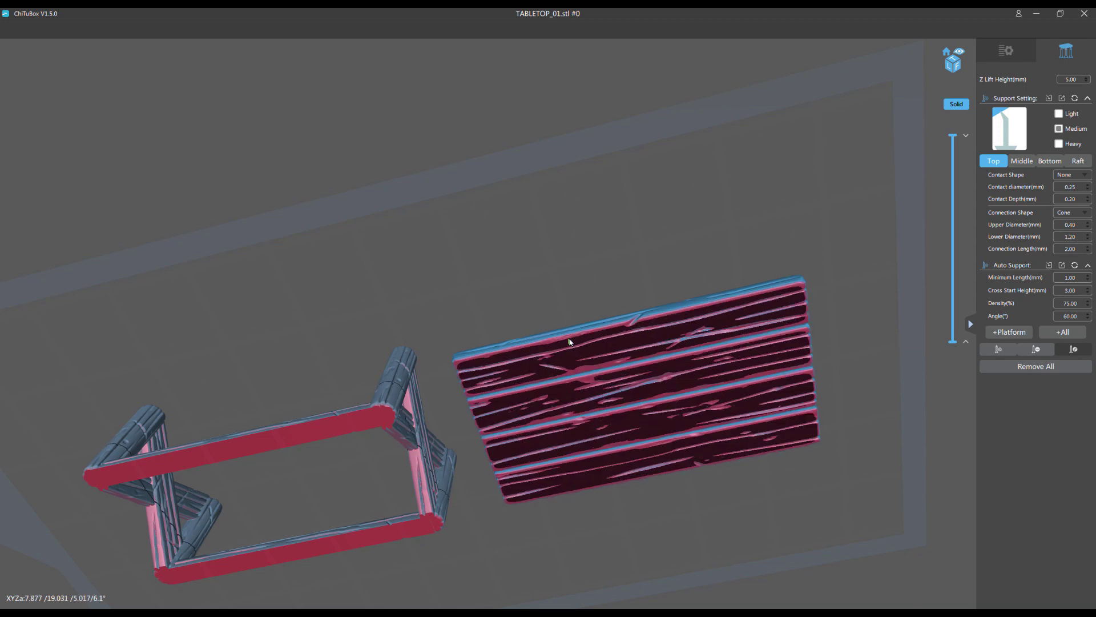
pyautogui.moveTo(553, 323); pyautogui.dragTo(578, 205)
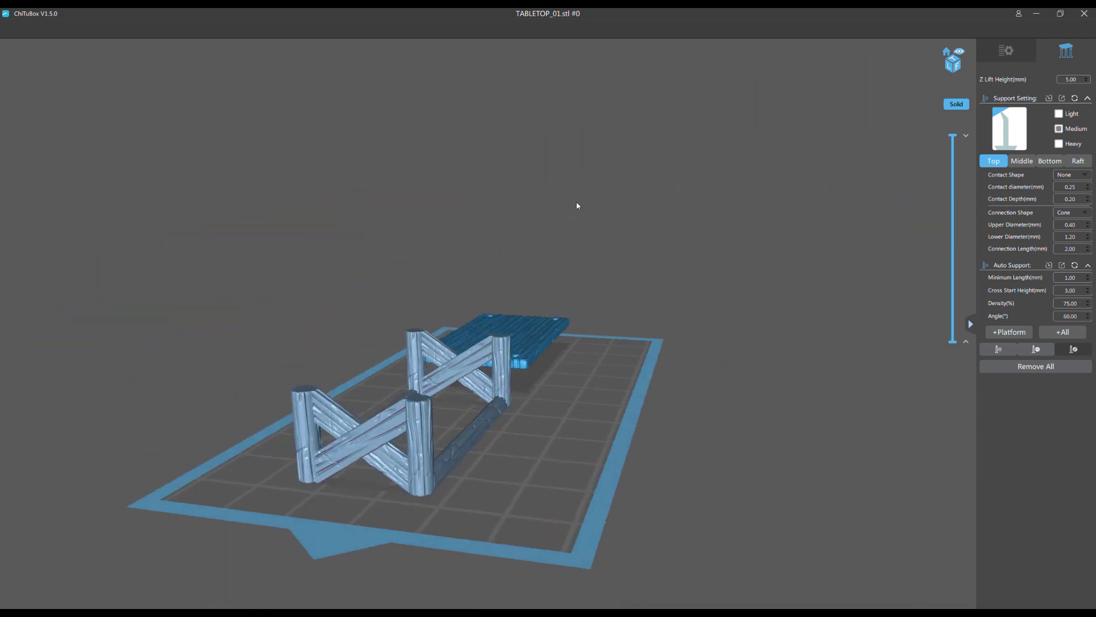
# Step: Rotate the tabletop slightly about its Y axis so one long edge is raised off the build plate
pyautogui.click(1002, 55)
pyautogui.click(10, 217)
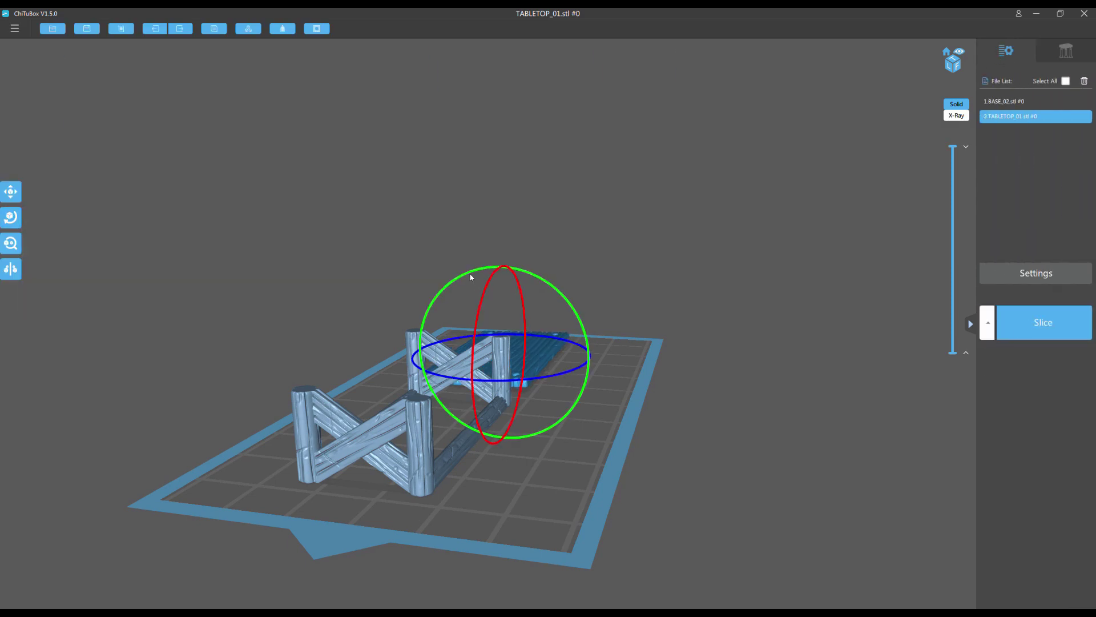
pyautogui.moveTo(467, 276); pyautogui.dragTo(398, 276)
pyautogui.moveTo(398, 275); pyautogui.dragTo(403, 276, button='right')
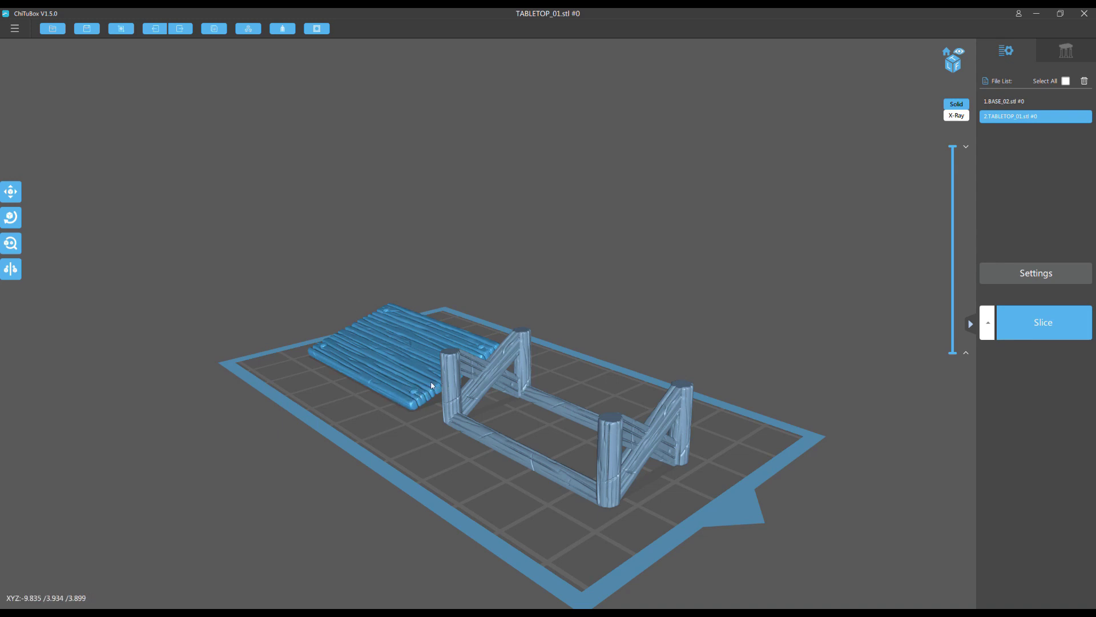
# Step: Inspect the sideways-tilted tabletop from several angles, including the overhangs on its underside in support editing
pyautogui.moveTo(957, 149)
pyautogui.mouseDown()
pyautogui.moveTo(943, 313)
pyautogui.moveTo(946, 243)
pyautogui.moveTo(982, 187)
pyautogui.moveTo(971, 136)
pyautogui.mouseUp()
pyautogui.moveTo(389, 230); pyautogui.dragTo(289, 209, button='right')
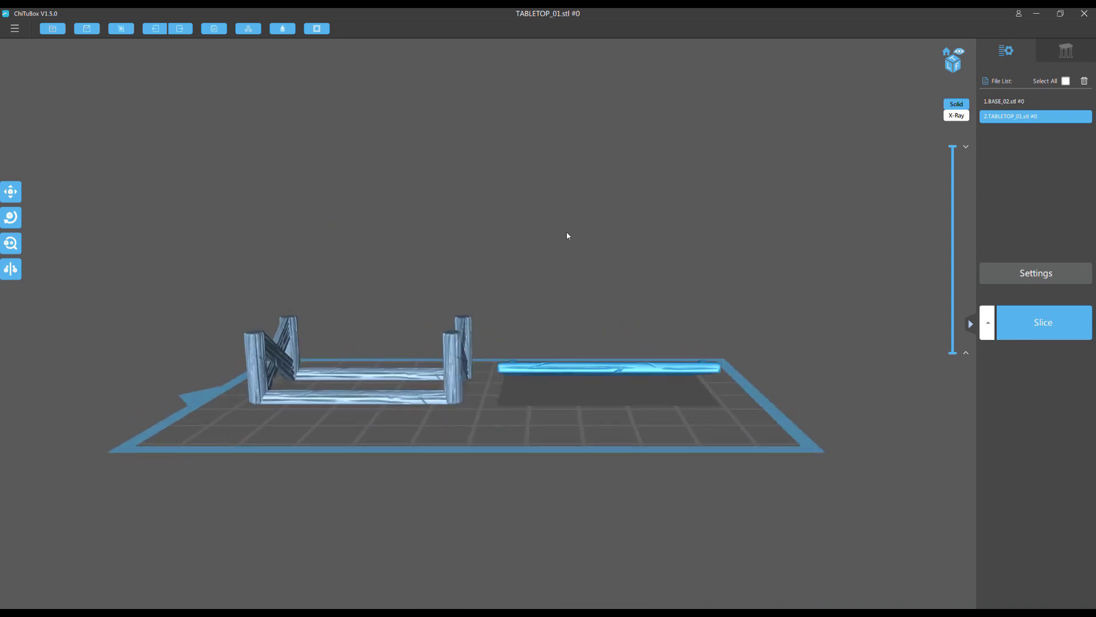
pyautogui.moveTo(567, 232); pyautogui.dragTo(545, 216, button='right')
pyautogui.scroll(3, 545, 216)
pyautogui.moveTo(545, 216); pyautogui.dragTo(504, 154, button='middle')
pyautogui.scroll(3, 504, 154)
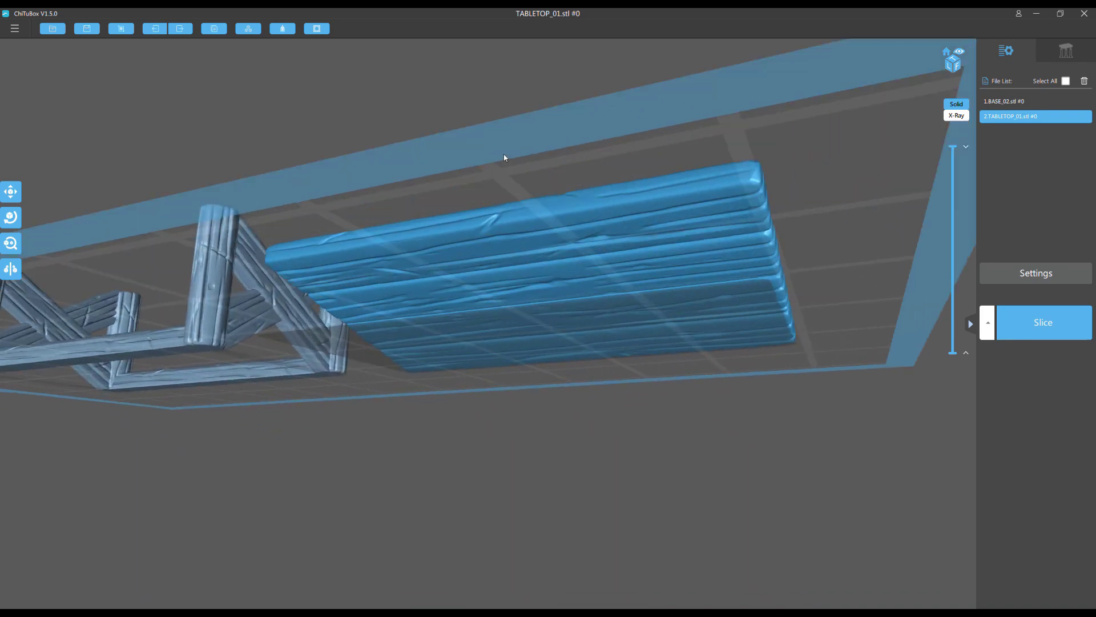
pyautogui.click(1060, 49)
pyautogui.moveTo(540, 123); pyautogui.dragTo(562, 72, button='right')
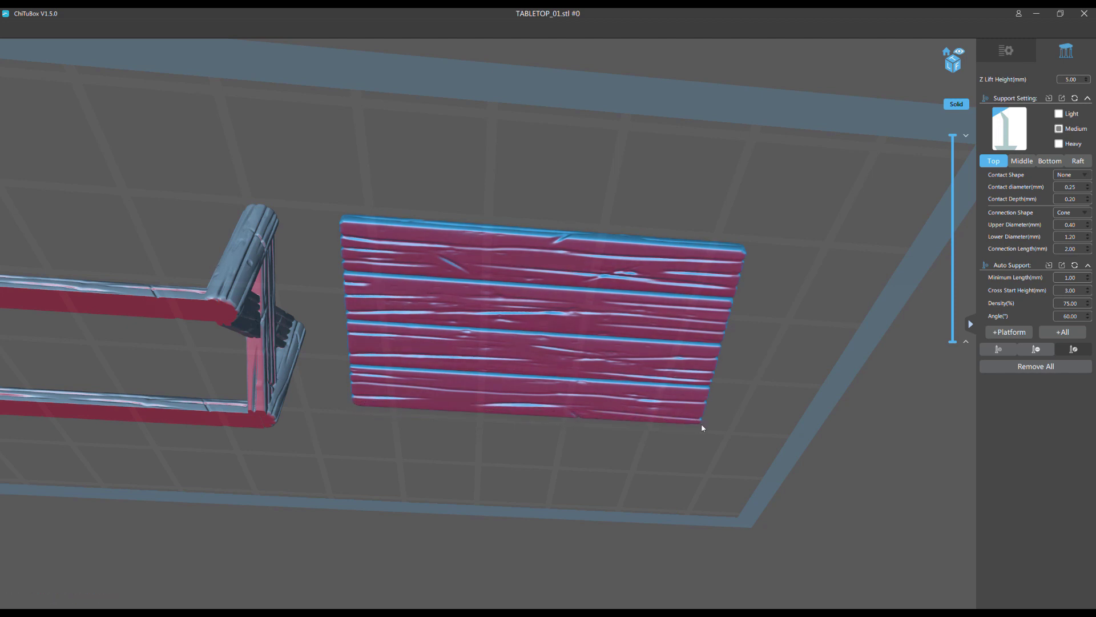
pyautogui.scroll(-3, 564, 306)
pyautogui.moveTo(585, 227); pyautogui.dragTo(594, 237, button='right')
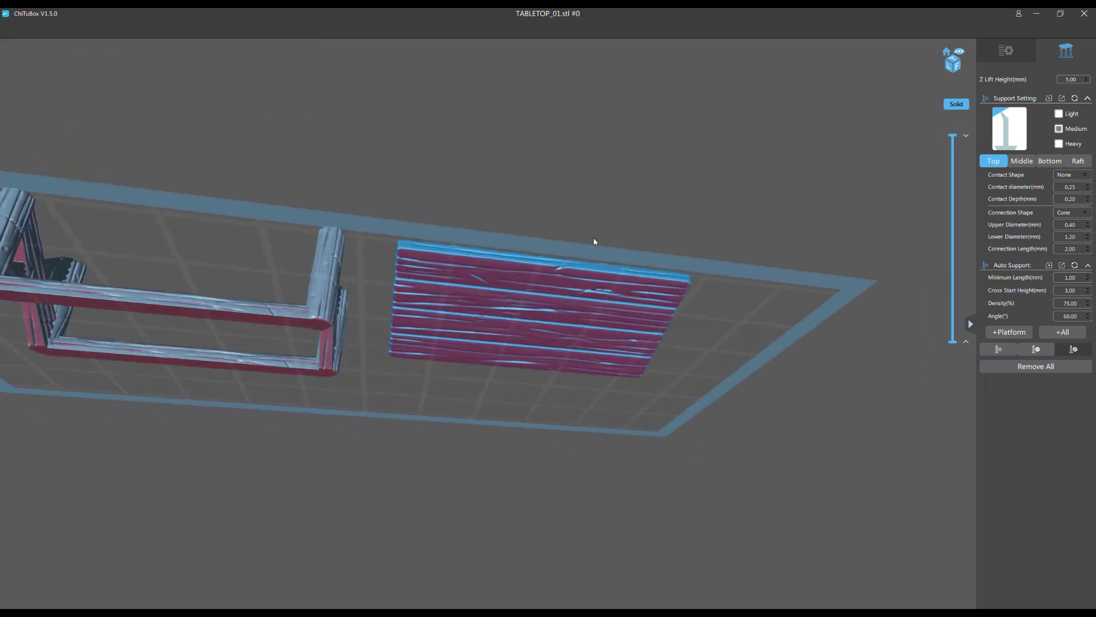
pyautogui.scroll(3, 533, 194)
pyautogui.moveTo(534, 199); pyautogui.dragTo(408, 247, button='right')
pyautogui.moveTo(367, 286); pyautogui.dragTo(393, 289, button='right')
# Step: Rotate the tabletop about its X axis so the end nearest the table base is raised and one corner sits lowest
pyautogui.click(1003, 48)
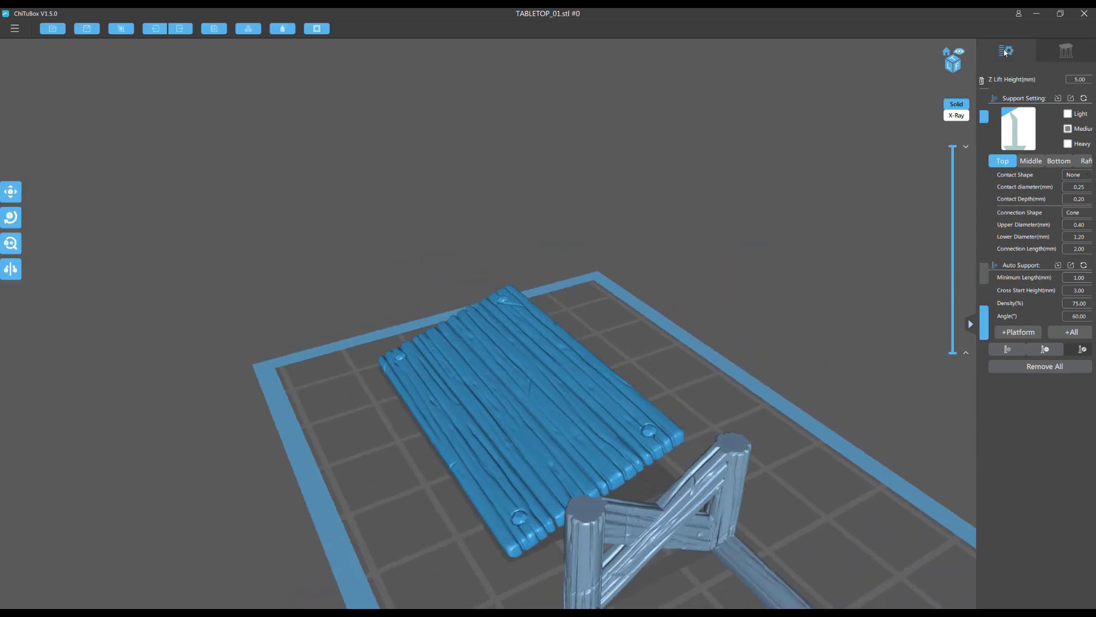
pyautogui.click(11, 217)
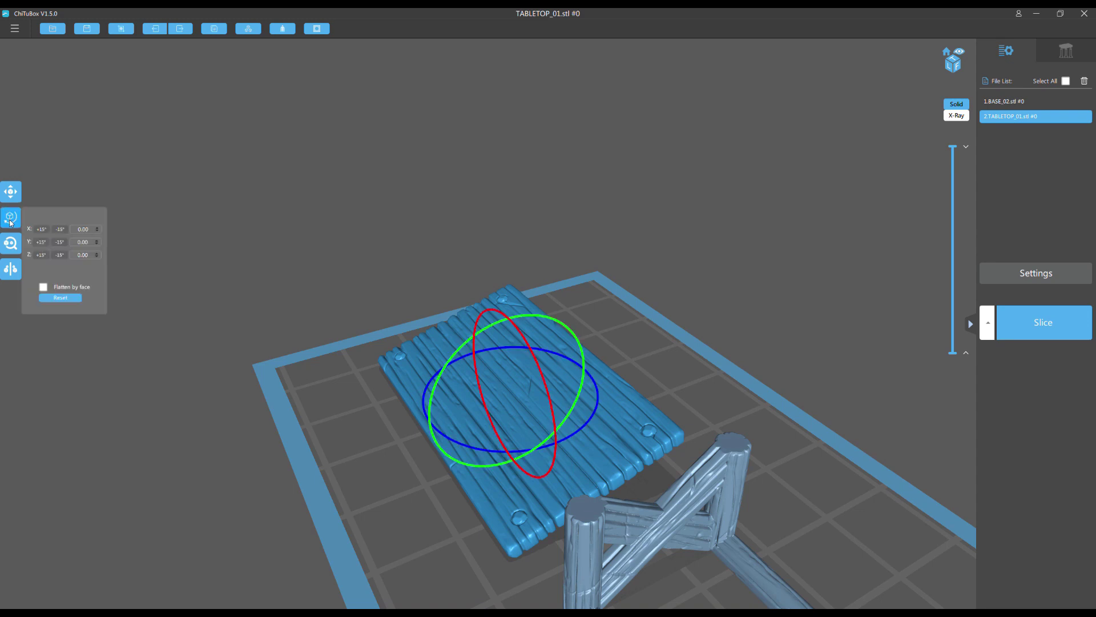
pyautogui.moveTo(357, 304); pyautogui.dragTo(296, 215, button='right')
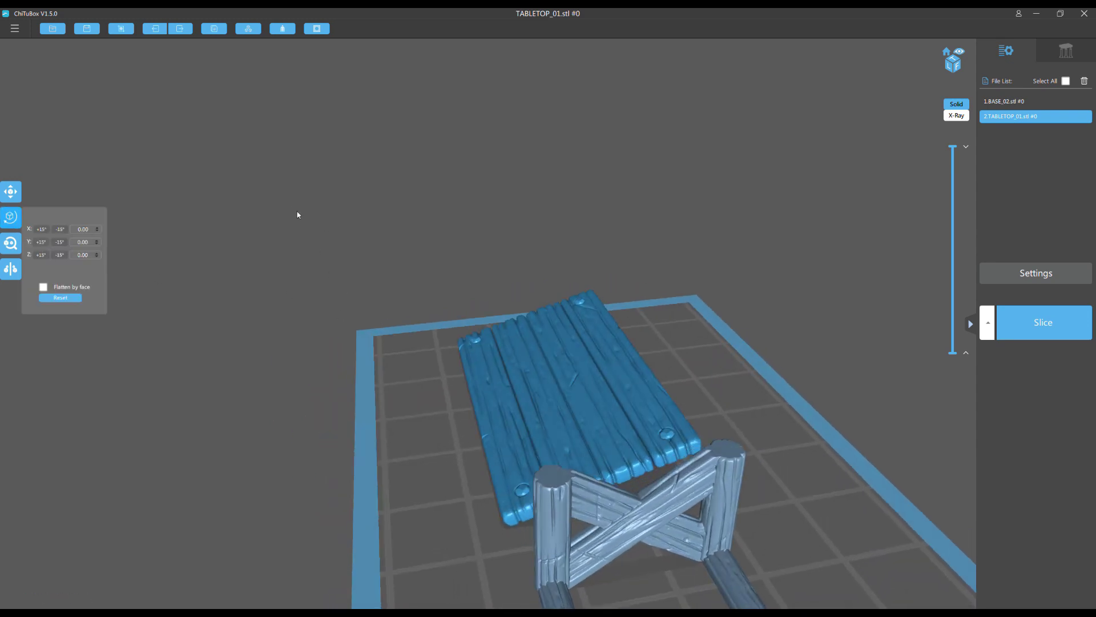
pyautogui.click(11, 223)
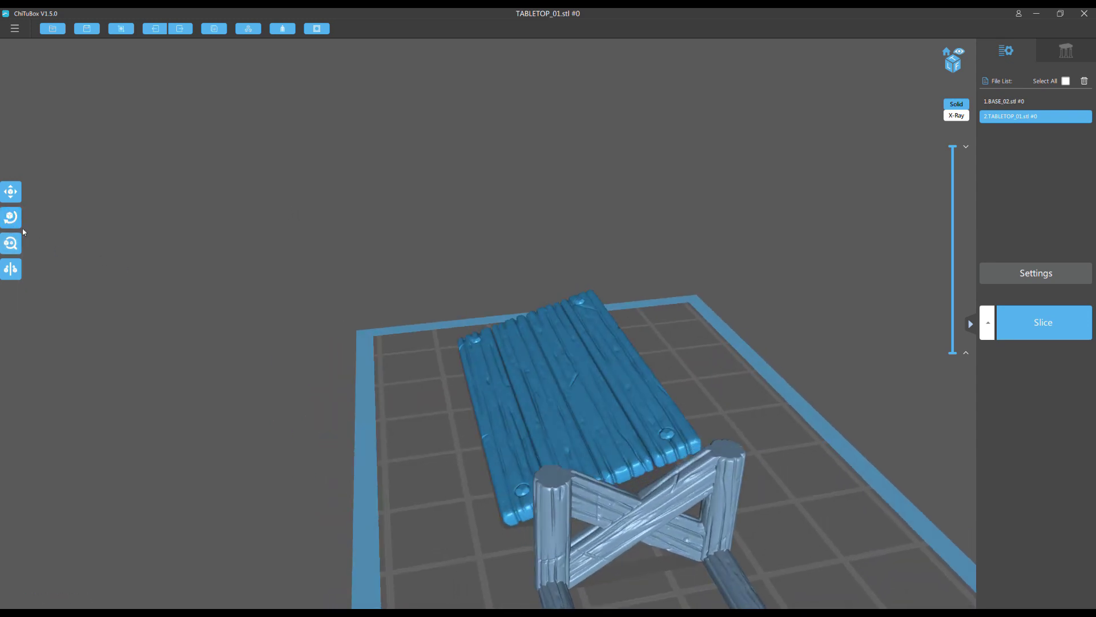
pyautogui.click(11, 220)
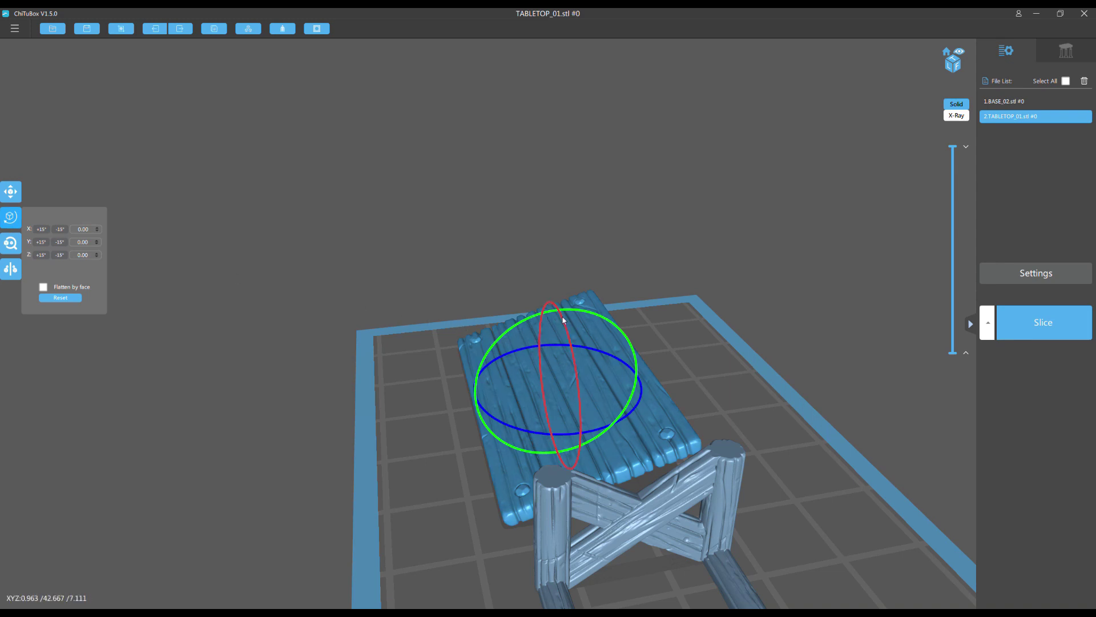
pyautogui.moveTo(563, 321); pyautogui.dragTo(554, 310)
pyautogui.moveTo(468, 236); pyautogui.dragTo(361, 203, button='right')
pyautogui.moveTo(361, 203); pyautogui.dragTo(375, 159)
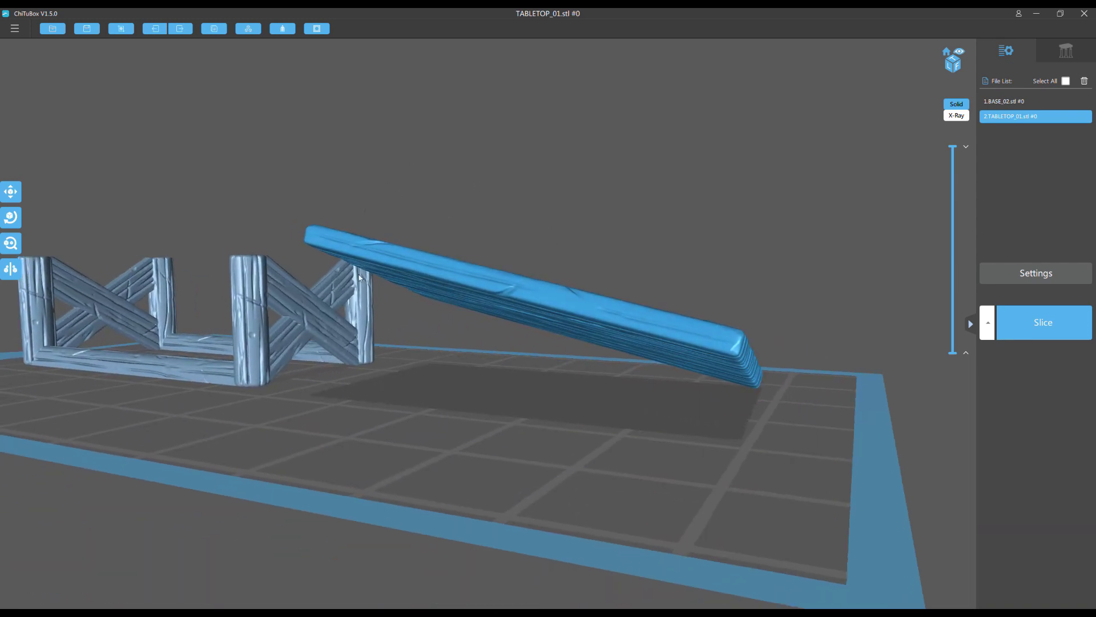
pyautogui.moveTo(958, 161); pyautogui.dragTo(790, 146)
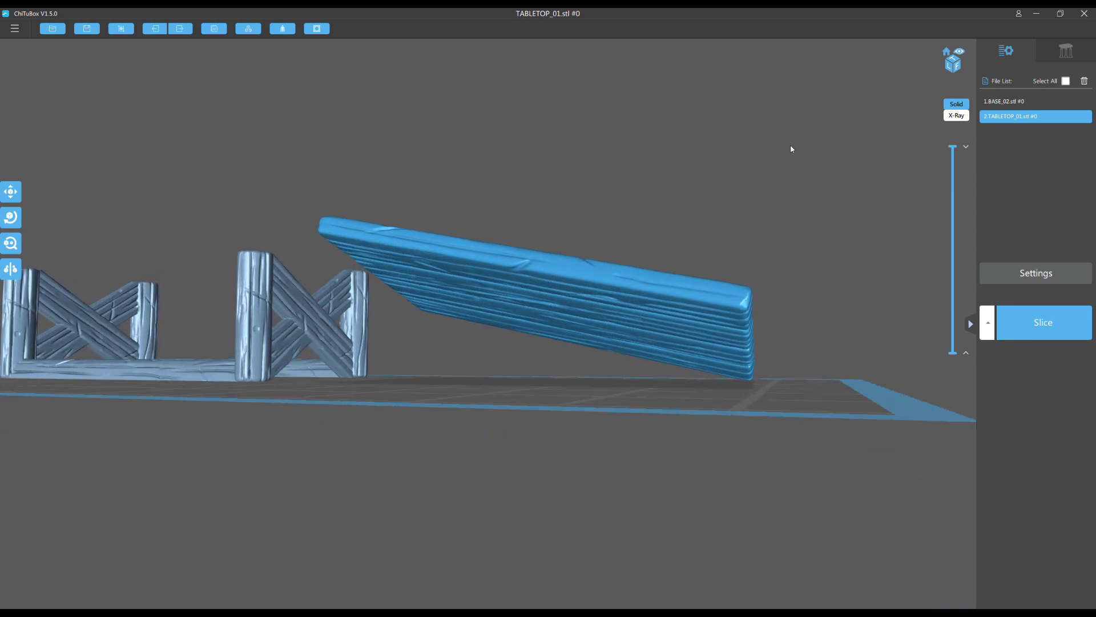
pyautogui.moveTo(952, 148)
pyautogui.mouseDown()
pyautogui.moveTo(932, 350)
pyautogui.moveTo(924, 342)
pyautogui.moveTo(952, 146)
pyautogui.mouseUp()
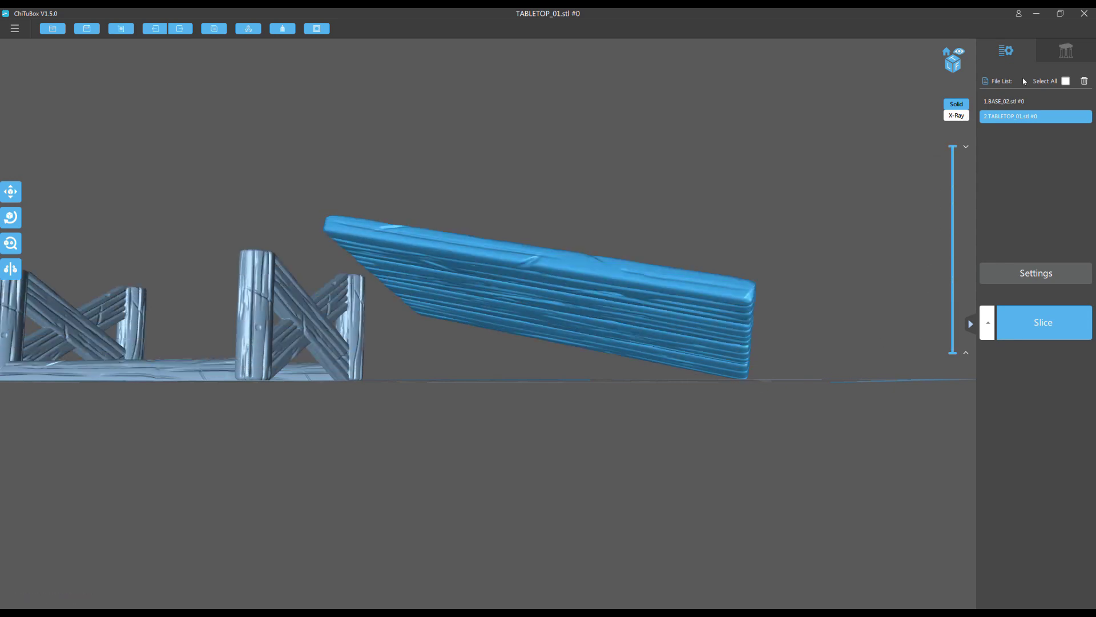
# Step: Switch the supports to Heavy and add two of them at the tabletop's lowest corner
pyautogui.click(1066, 52)
pyautogui.moveTo(661, 257)
pyautogui.mouseDown()
pyautogui.moveTo(643, 262)
pyautogui.moveTo(738, 193)
pyautogui.moveTo(687, 176)
pyautogui.moveTo(680, 147)
pyautogui.moveTo(655, 184)
pyautogui.moveTo(654, 140)
pyautogui.moveTo(650, 148)
pyautogui.mouseUp()
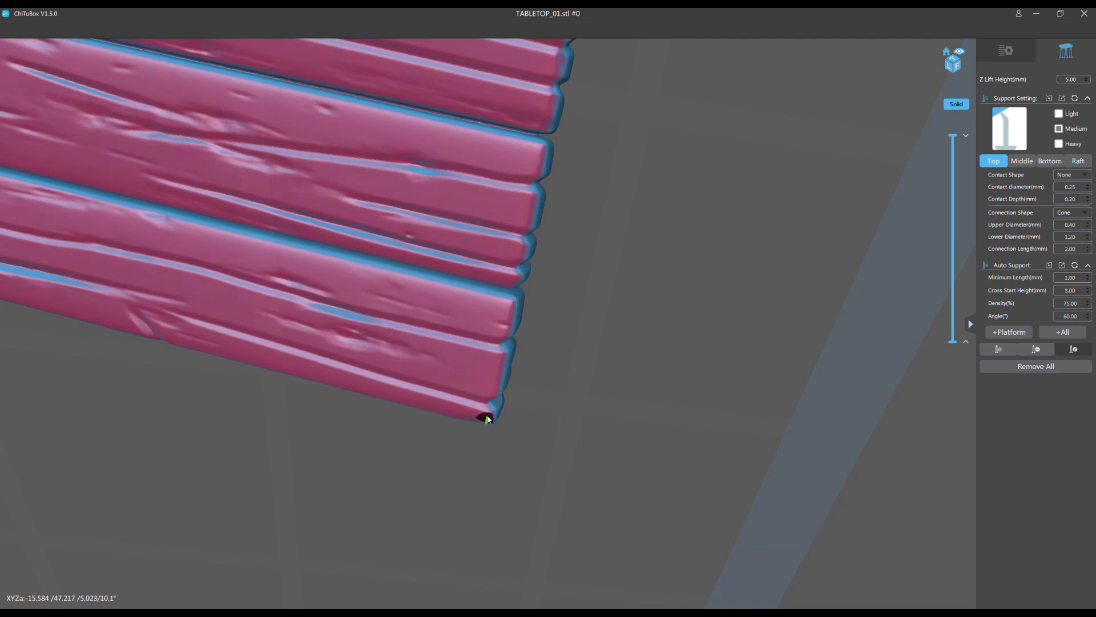
pyautogui.click(1059, 144)
pyautogui.click(993, 350)
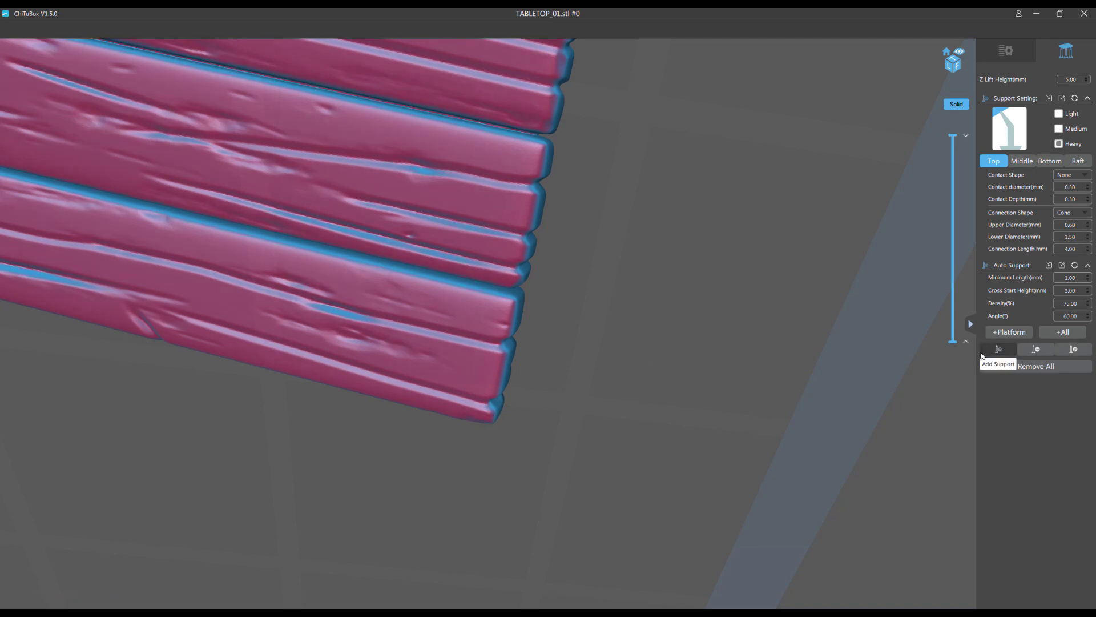
pyautogui.click(490, 395)
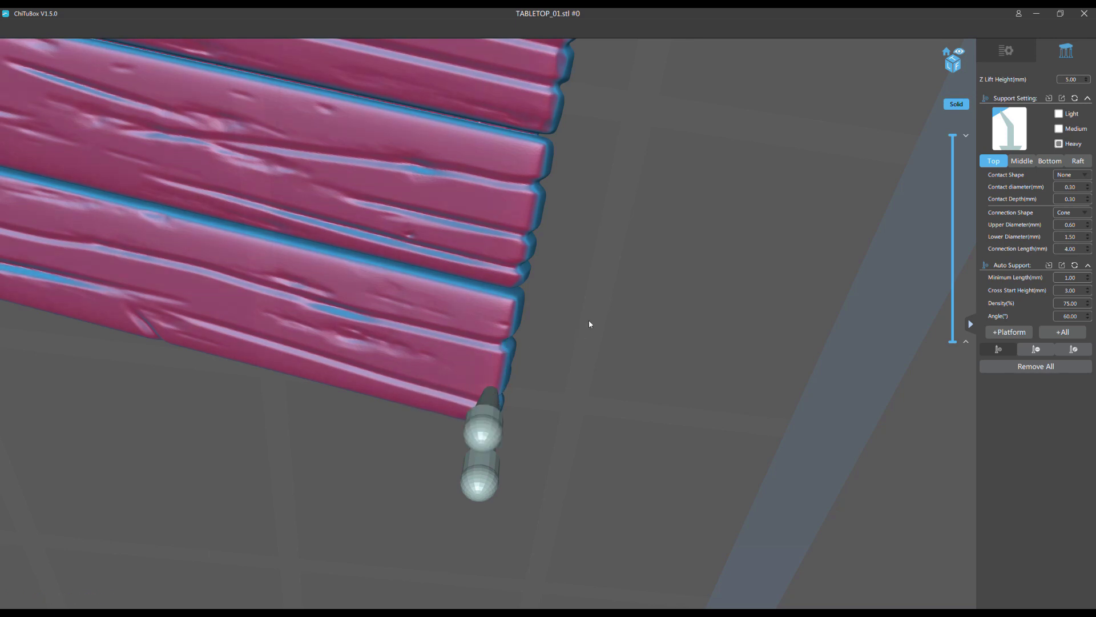
# Step: Add heavy supports along the tabletop's low short edge, across the second plank and onto the near corner of the third
pyautogui.moveTo(588, 320); pyautogui.dragTo(720, 242, button='right')
pyautogui.moveTo(632, 328); pyautogui.dragTo(921, 148, button='middle')
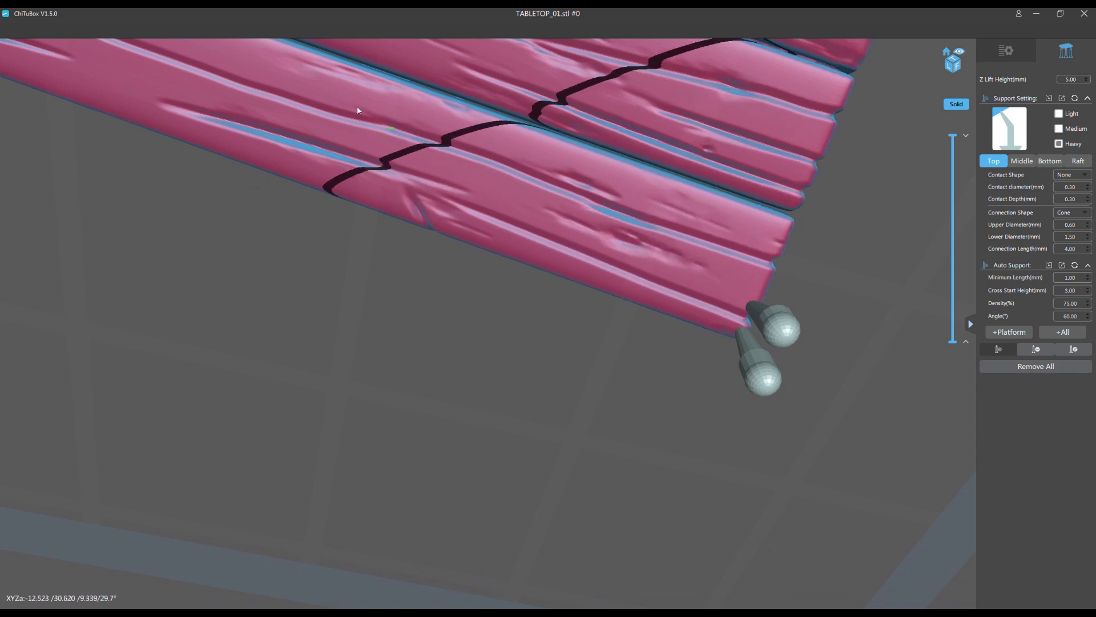
pyautogui.click(797, 204)
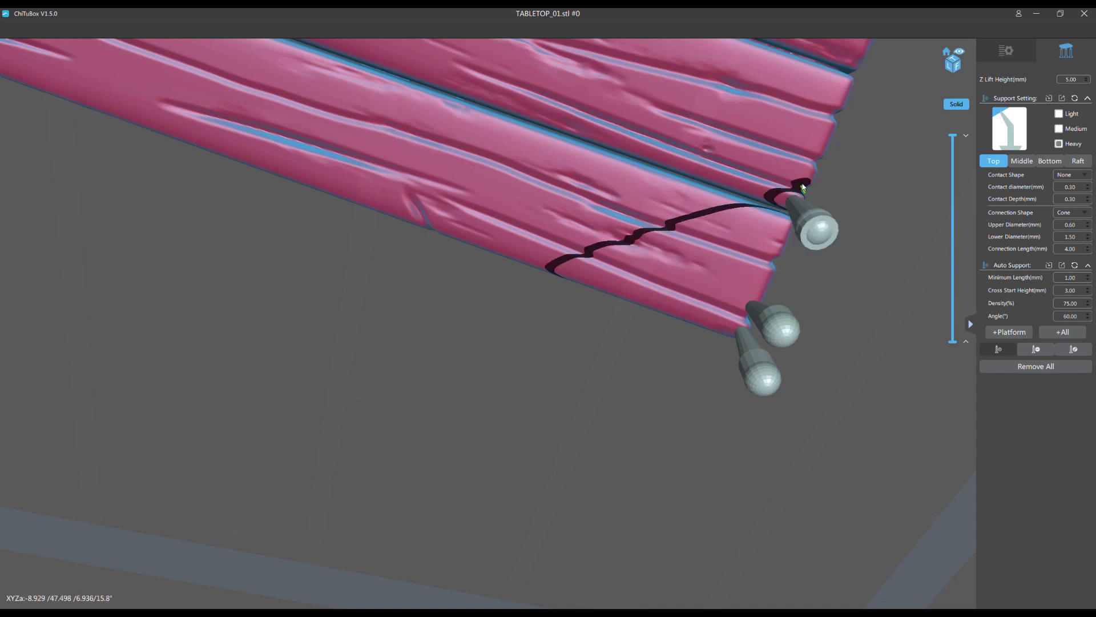
pyautogui.click(802, 182)
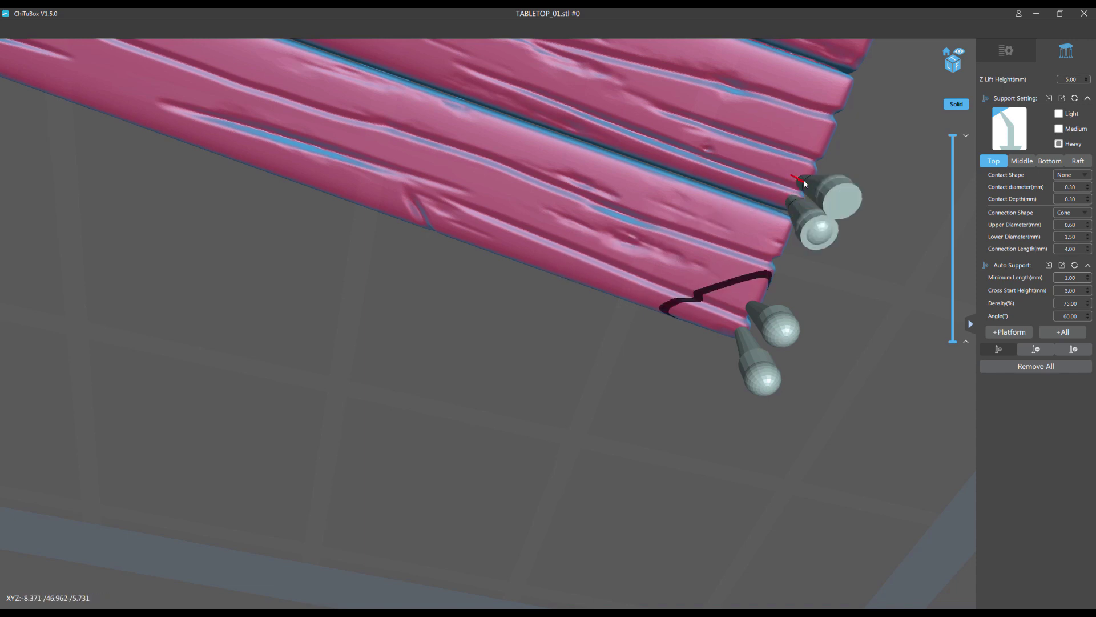
pyautogui.click(820, 149)
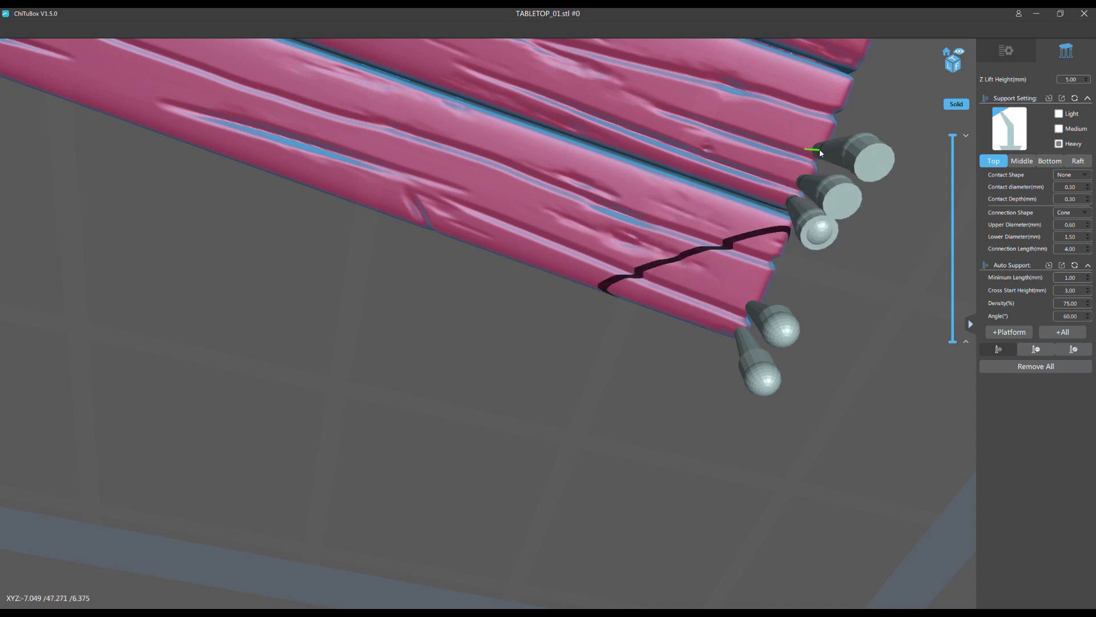
pyautogui.click(832, 106)
pyautogui.click(857, 70)
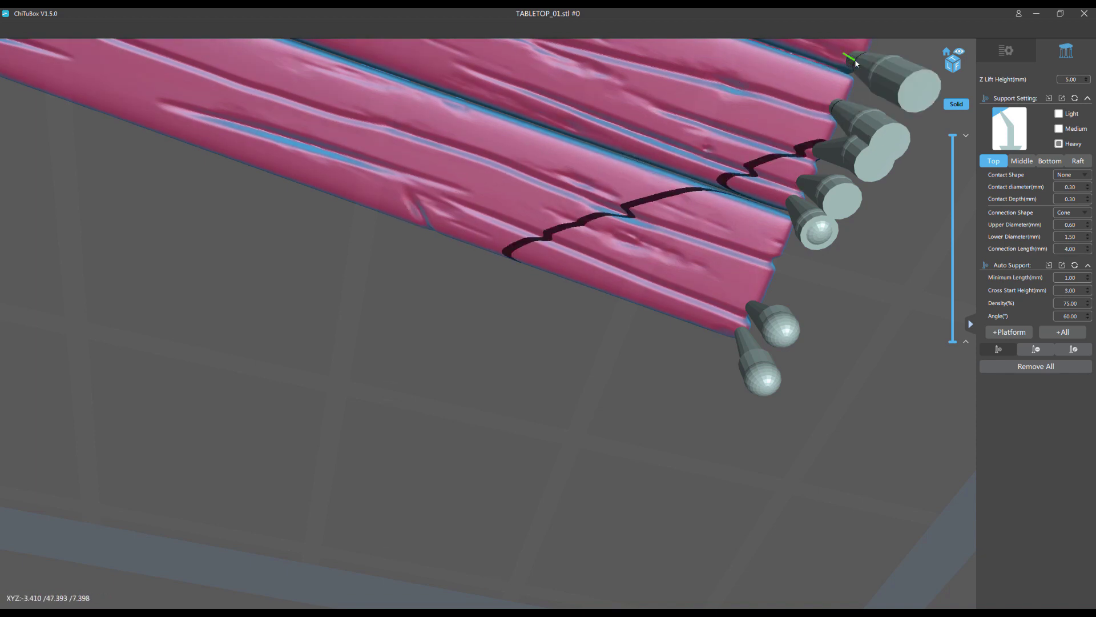
# Step: Continue the row of heavy supports with three more along the end of the tabletop's third plank
pyautogui.scroll(3, 493, 331)
pyautogui.moveTo(493, 331); pyautogui.dragTo(447, 372, button='middle')
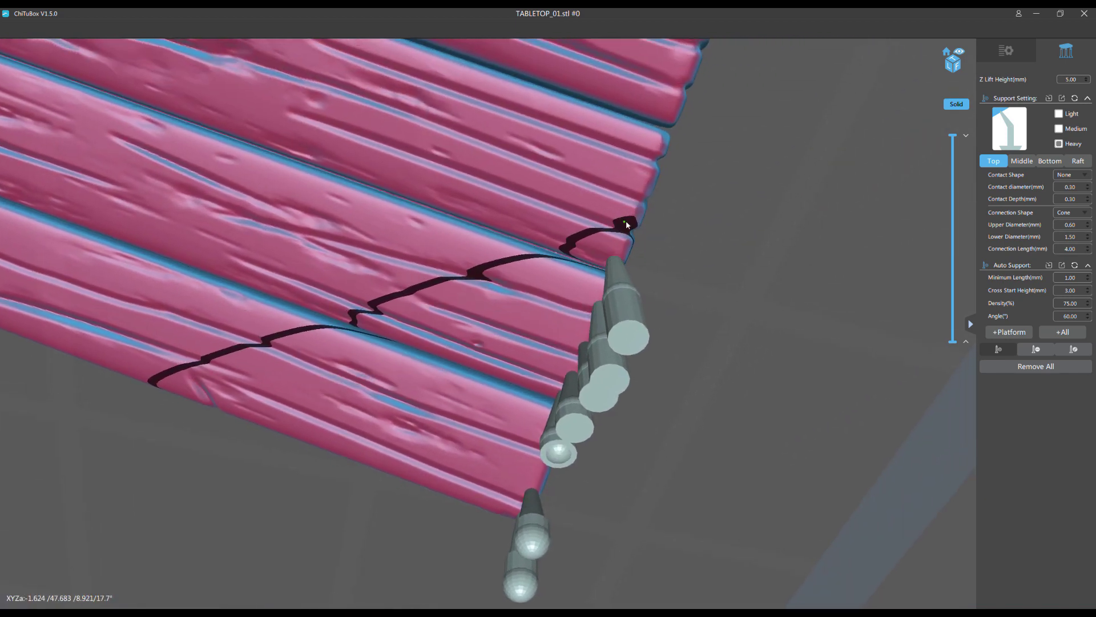
pyautogui.moveTo(654, 182); pyautogui.dragTo(626, 221, button='middle')
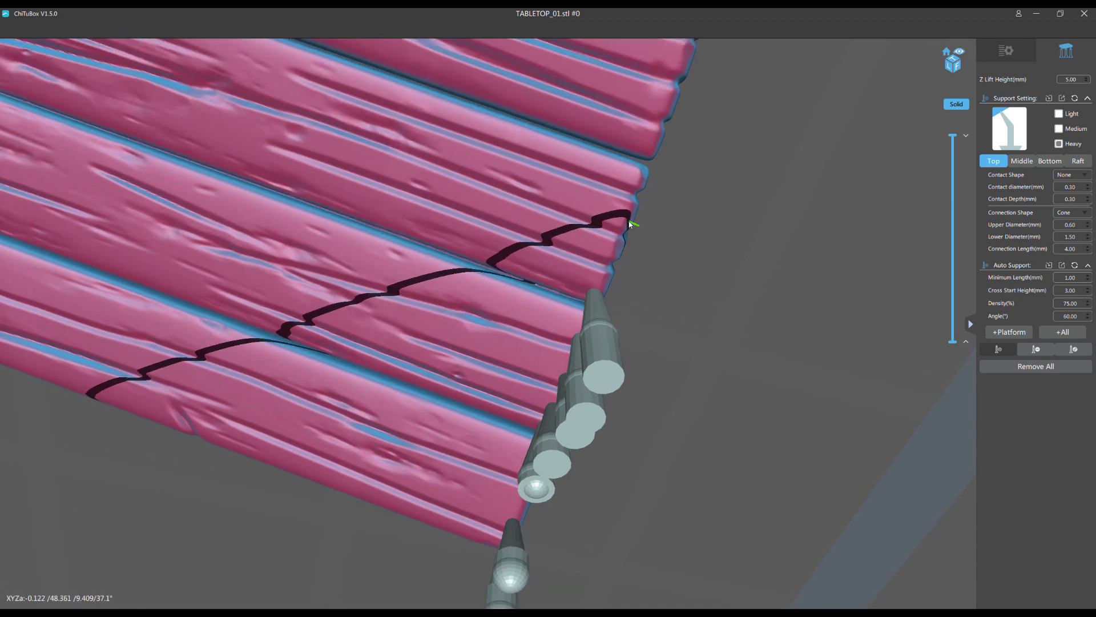
pyautogui.click(609, 259)
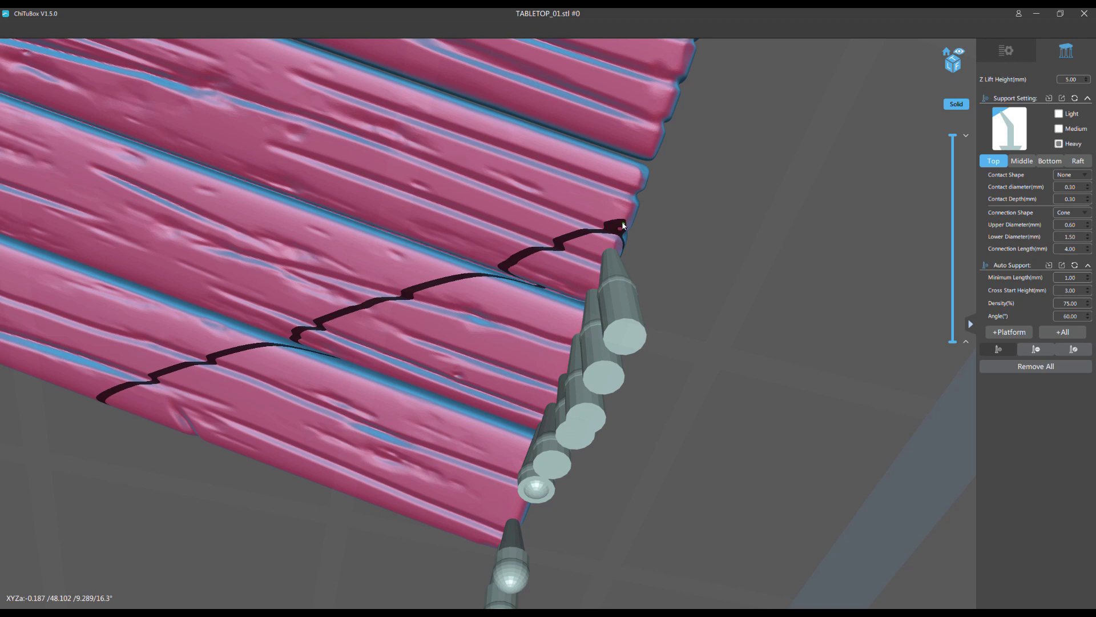
pyautogui.click(622, 228)
pyautogui.moveTo(621, 231); pyautogui.dragTo(604, 251, button='middle')
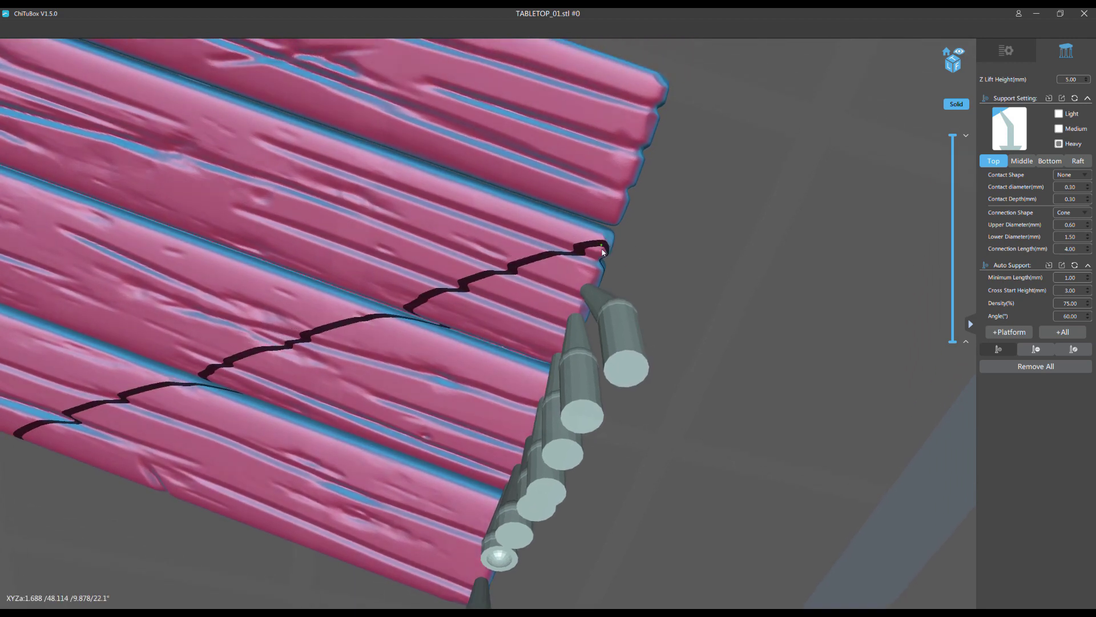
pyautogui.click(599, 248)
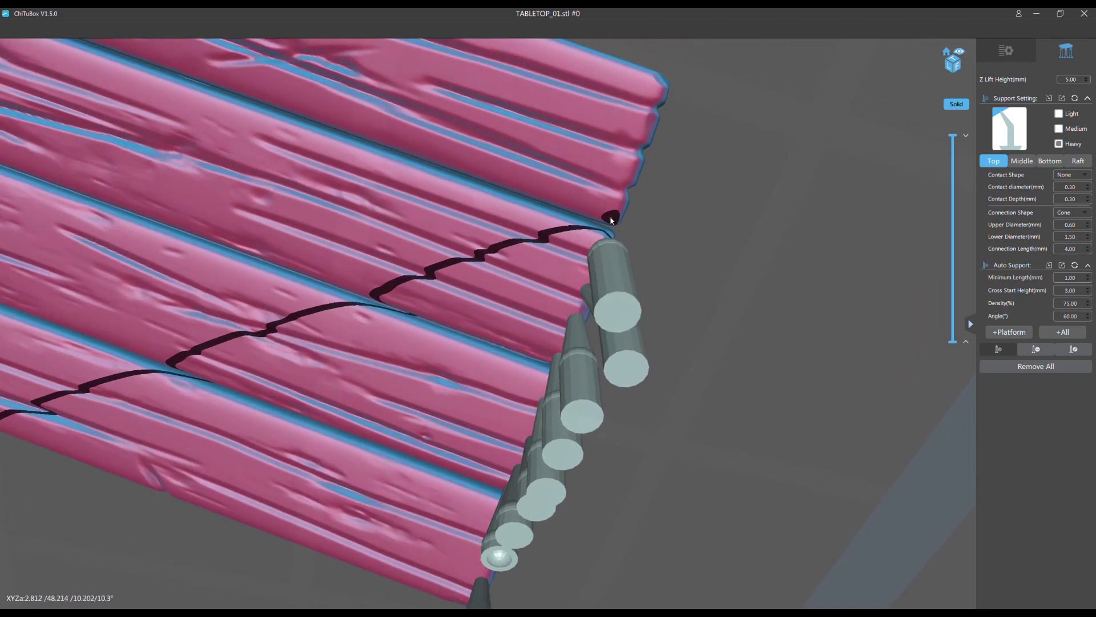
# Step: Extend the row of heavy supports along the fourth plank's end up to the tabletop's far corner
pyautogui.click(628, 175)
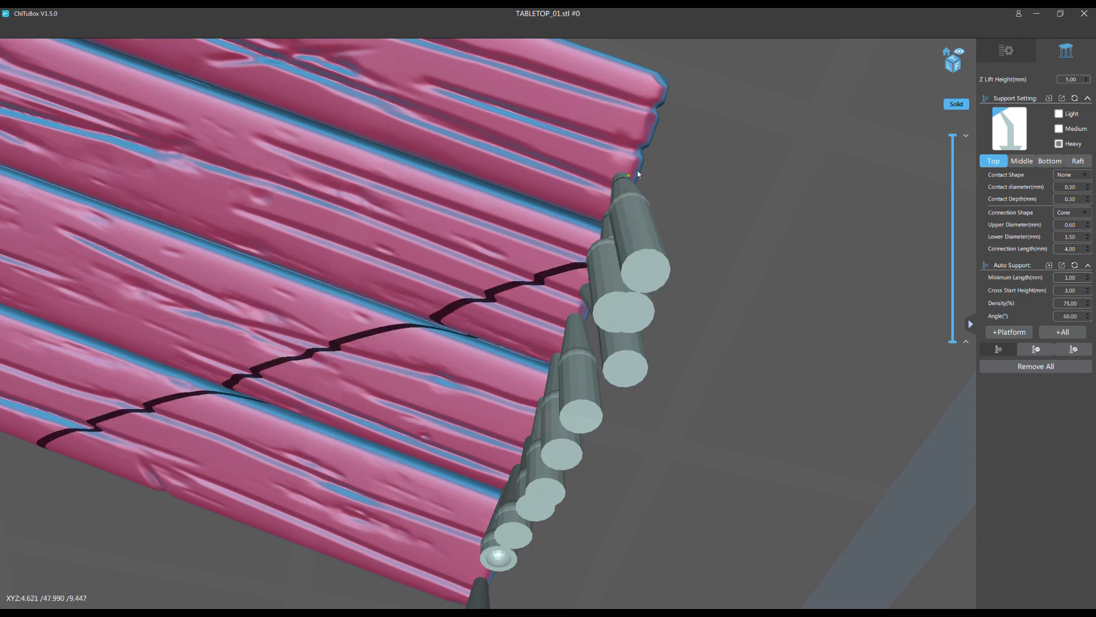
pyautogui.moveTo(648, 172); pyautogui.dragTo(631, 237, button='middle')
pyautogui.click(615, 210)
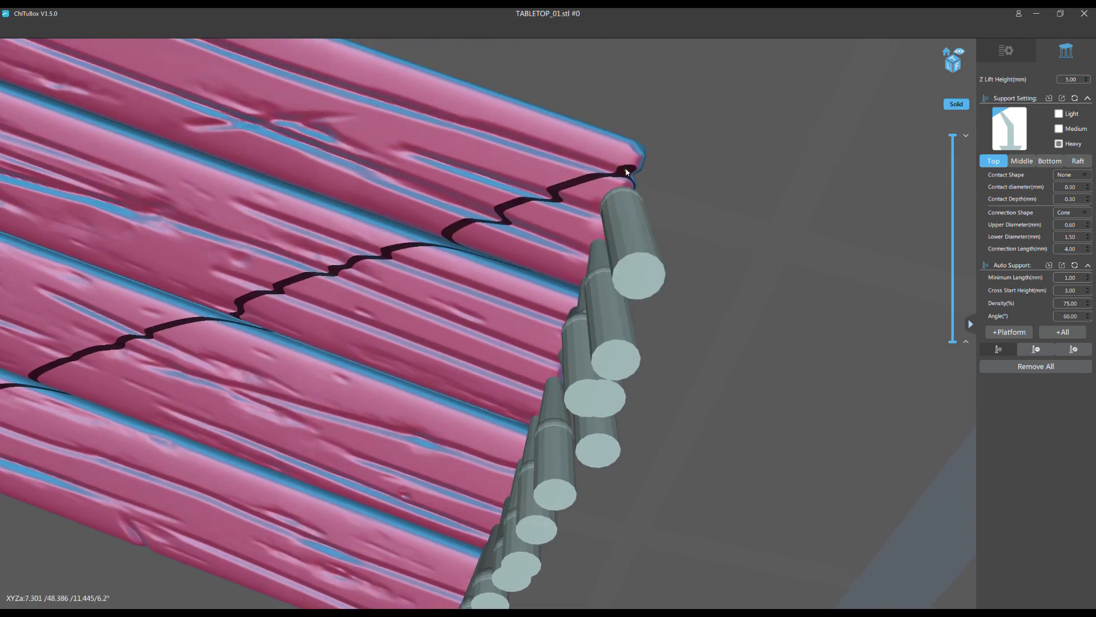
pyautogui.click(630, 167)
# Step: Examine the row of supports along the tabletop's low edge from below, close up and from the side
pyautogui.scroll(-5, 622, 200)
pyautogui.moveTo(618, 209); pyautogui.dragTo(563, 225, button='right')
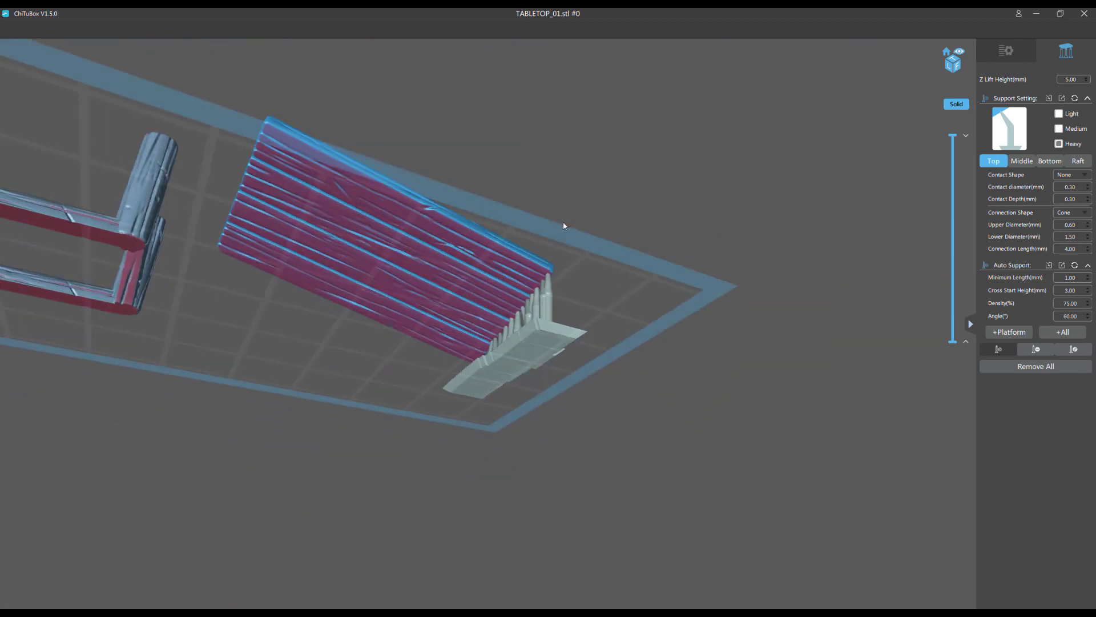
pyautogui.moveTo(563, 225); pyautogui.dragTo(481, 108)
pyautogui.scroll(3, 443, 121)
pyautogui.moveTo(440, 122); pyautogui.dragTo(619, 290, button='right')
pyautogui.scroll(3, 656, 255)
pyautogui.moveTo(656, 255); pyautogui.dragTo(688, 262, button='right')
pyautogui.click(594, 223)
pyautogui.scroll(-3, 667, 203)
pyautogui.scroll(-3, 659, 224)
pyautogui.moveTo(659, 226); pyautogui.dragTo(505, 277)
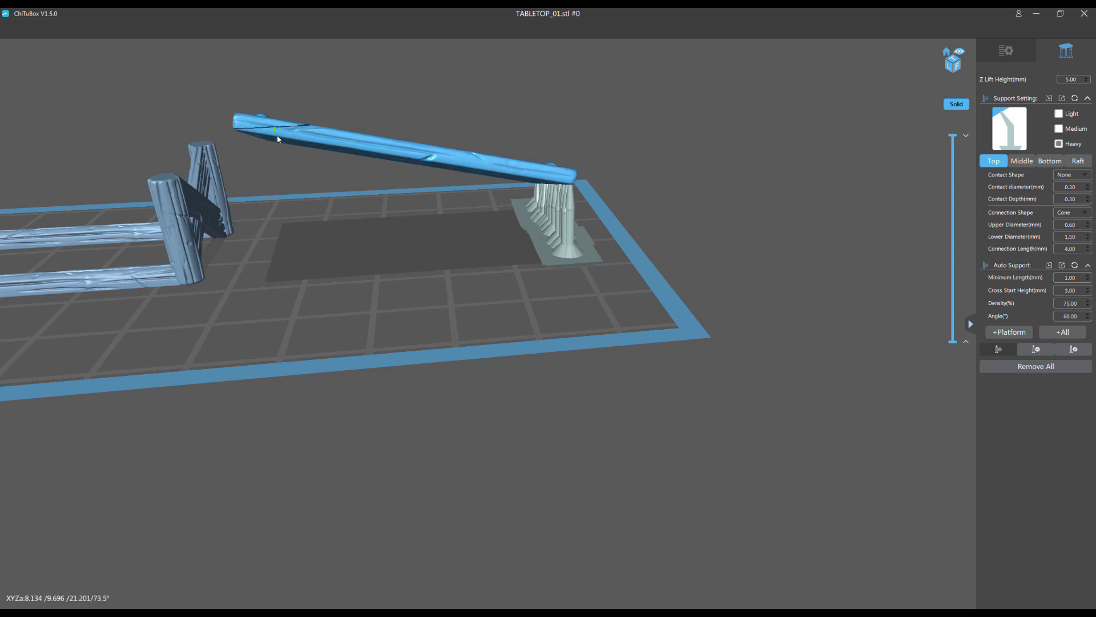
pyautogui.moveTo(379, 196); pyautogui.dragTo(400, 265)
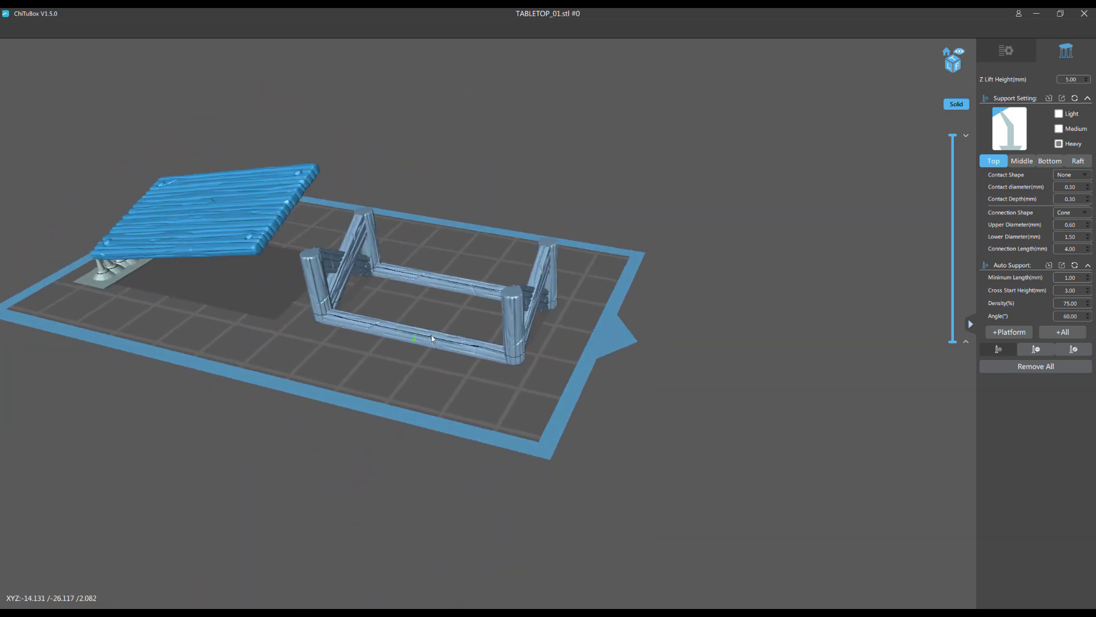
# Step: Select the table base and rotate it slightly about its Y axis so one long side is raised off the plate
pyautogui.click(993, 54)
pyautogui.click(416, 312)
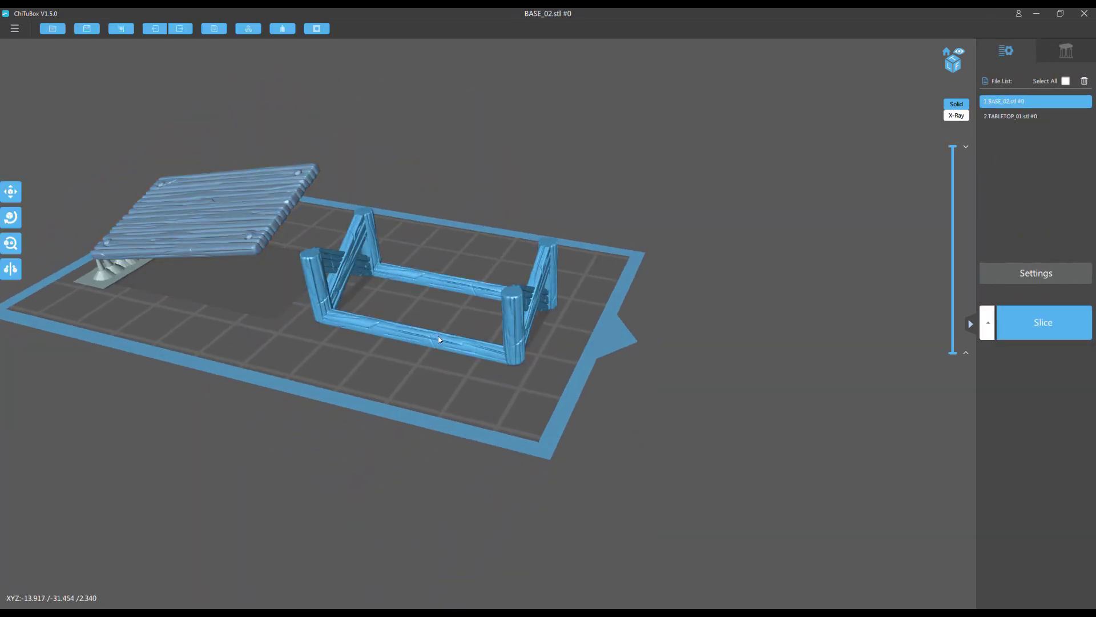
pyautogui.moveTo(415, 313); pyautogui.dragTo(518, 196)
pyautogui.click(11, 217)
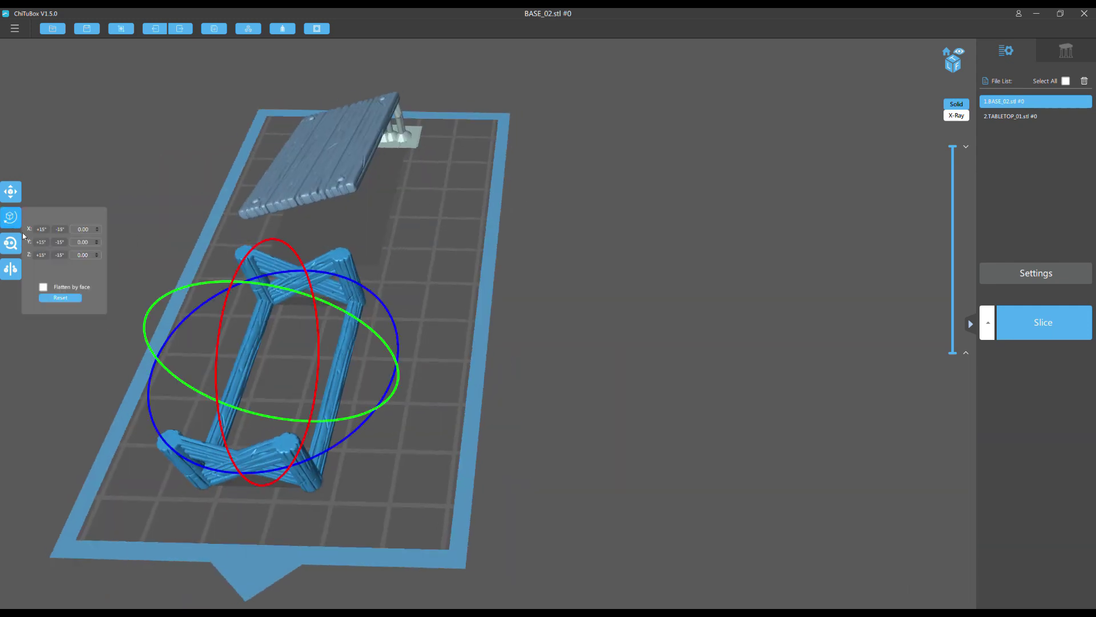
pyautogui.moveTo(193, 290); pyautogui.dragTo(187, 287)
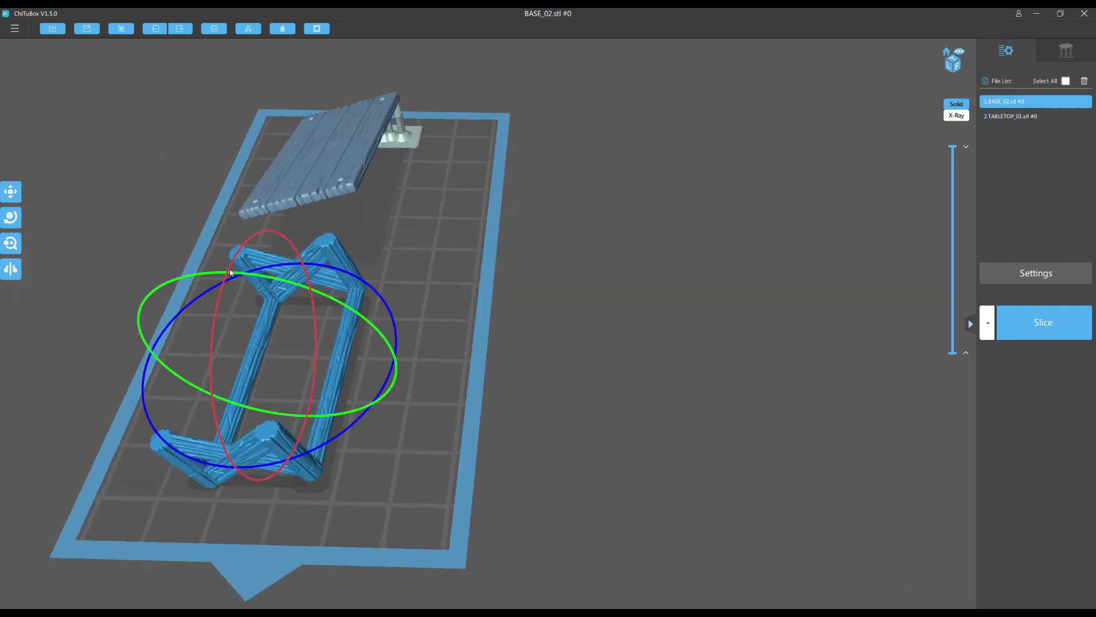
# Step: Inspect the sideways-tilted table base from below and above, including its underside overhangs in support editing
pyautogui.moveTo(138, 345); pyautogui.dragTo(81, 198)
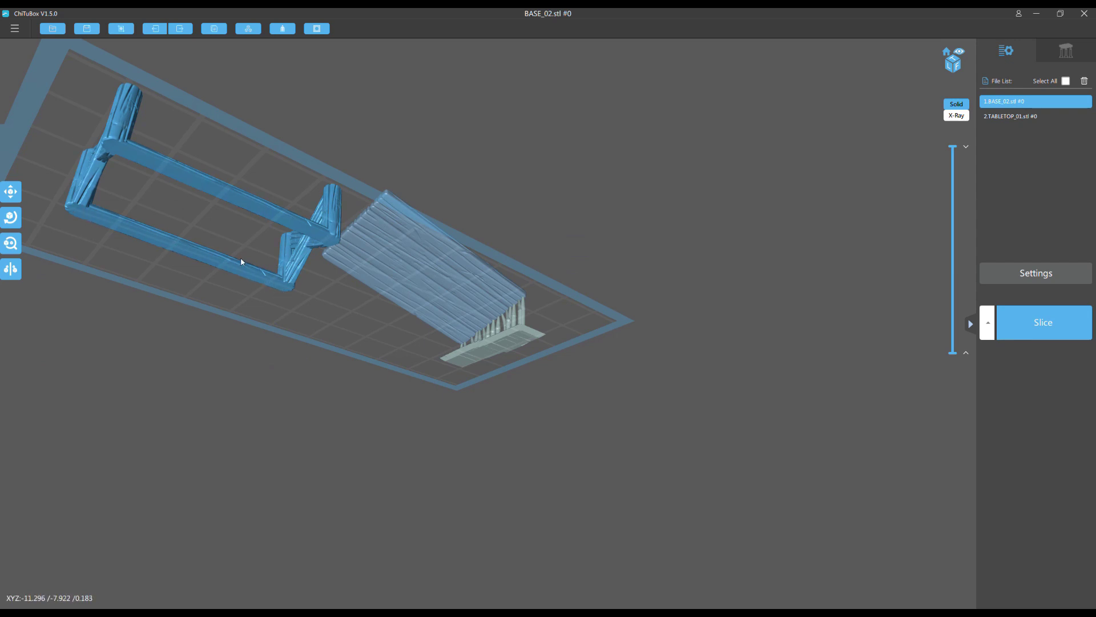
pyautogui.moveTo(242, 262); pyautogui.dragTo(183, 215)
pyautogui.moveTo(189, 171); pyautogui.dragTo(408, 198)
pyautogui.moveTo(290, 224); pyautogui.dragTo(494, 205)
pyautogui.scroll(3, 495, 205)
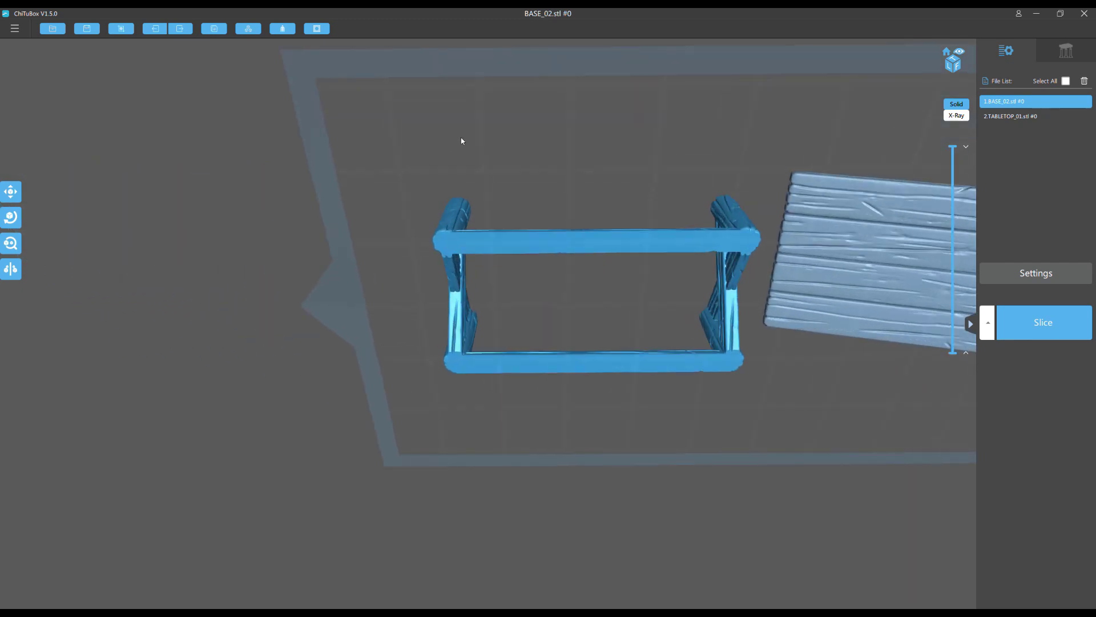
pyautogui.moveTo(462, 140); pyautogui.dragTo(413, 173)
pyautogui.scroll(2, 414, 173)
pyautogui.click(1065, 54)
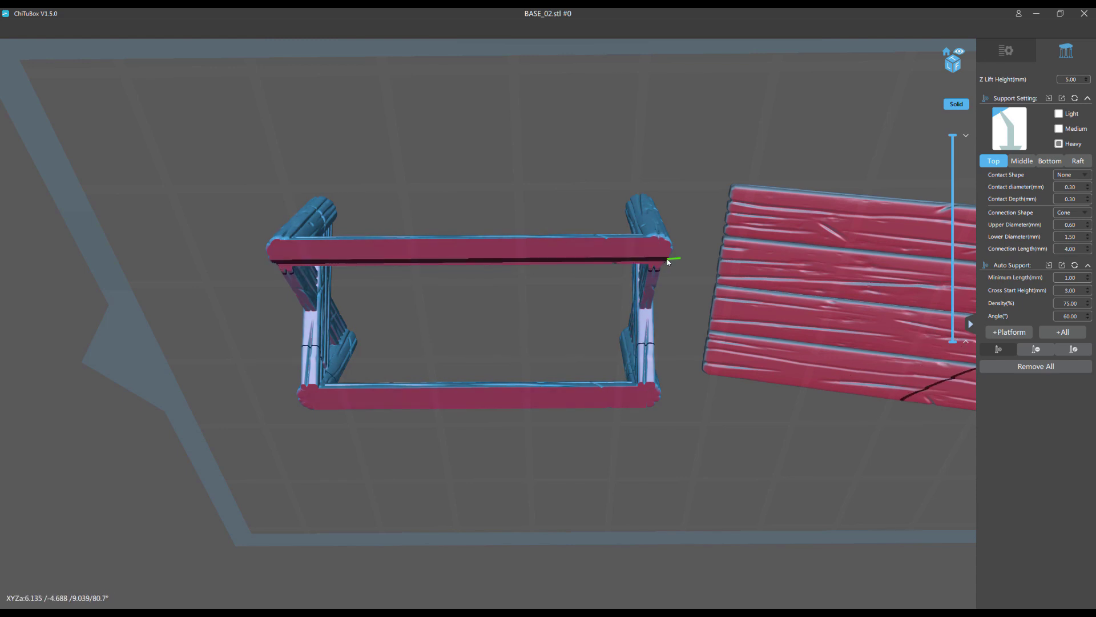
pyautogui.scroll(-4, 256, 258)
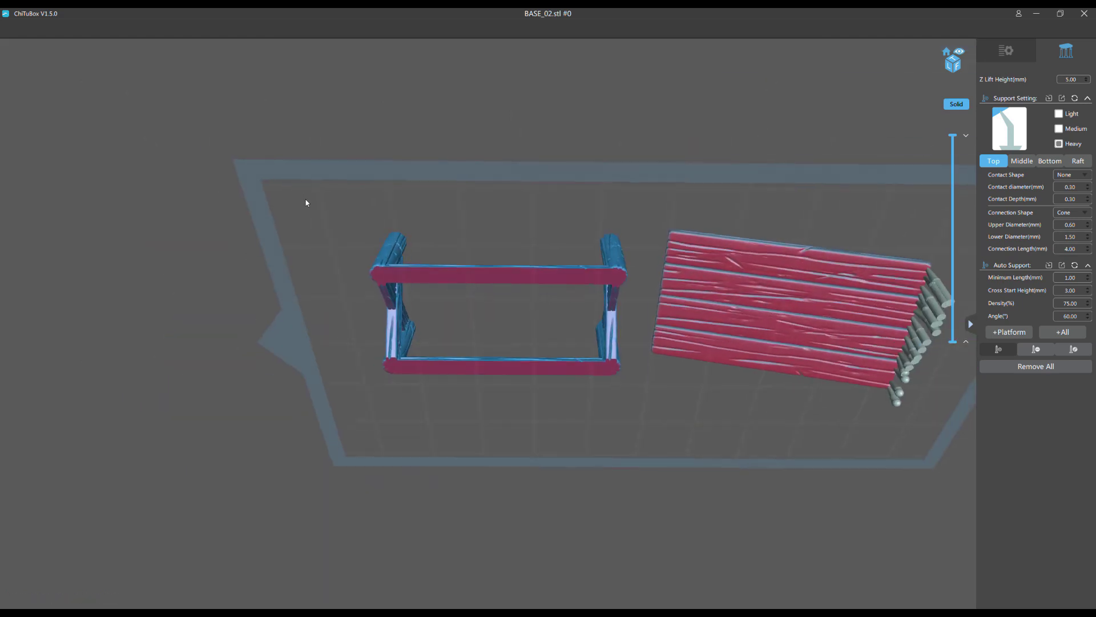
pyautogui.moveTo(306, 202); pyautogui.dragTo(312, 207, button='right')
pyautogui.moveTo(490, 253); pyautogui.dragTo(571, 372)
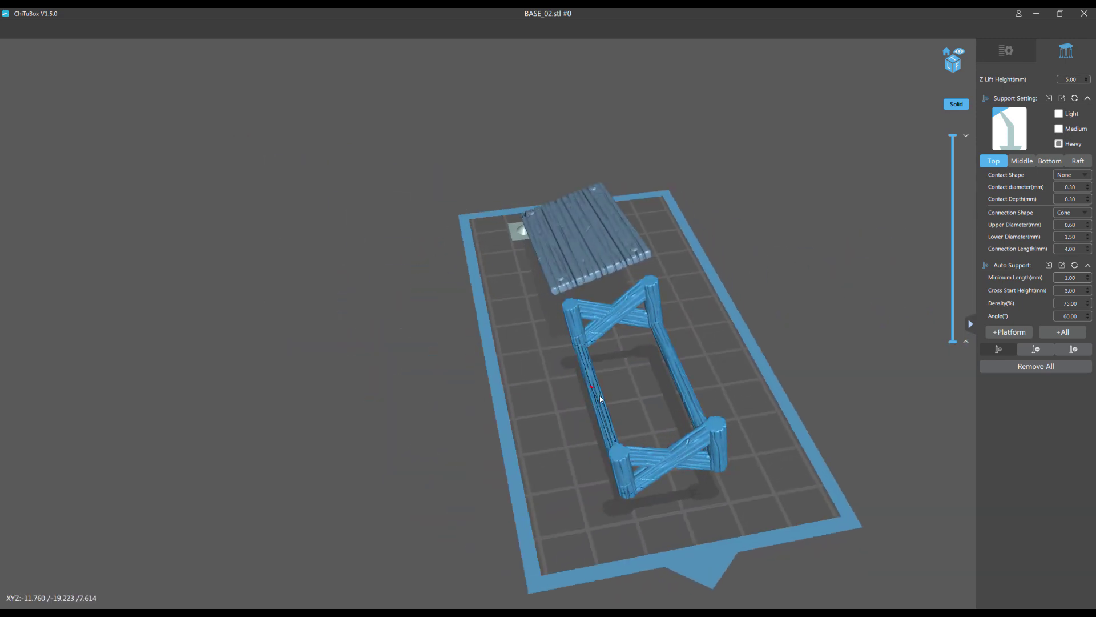
# Step: Rotate the table base about its X axis so the end nearest the tabletop is raised
pyautogui.click(1003, 60)
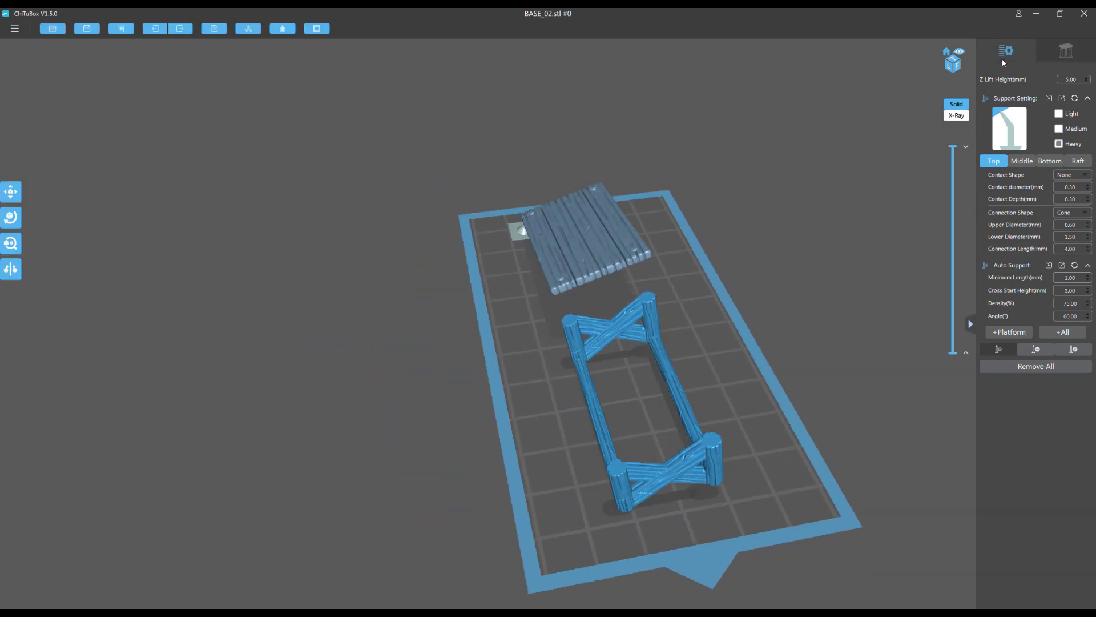
pyautogui.click(11, 217)
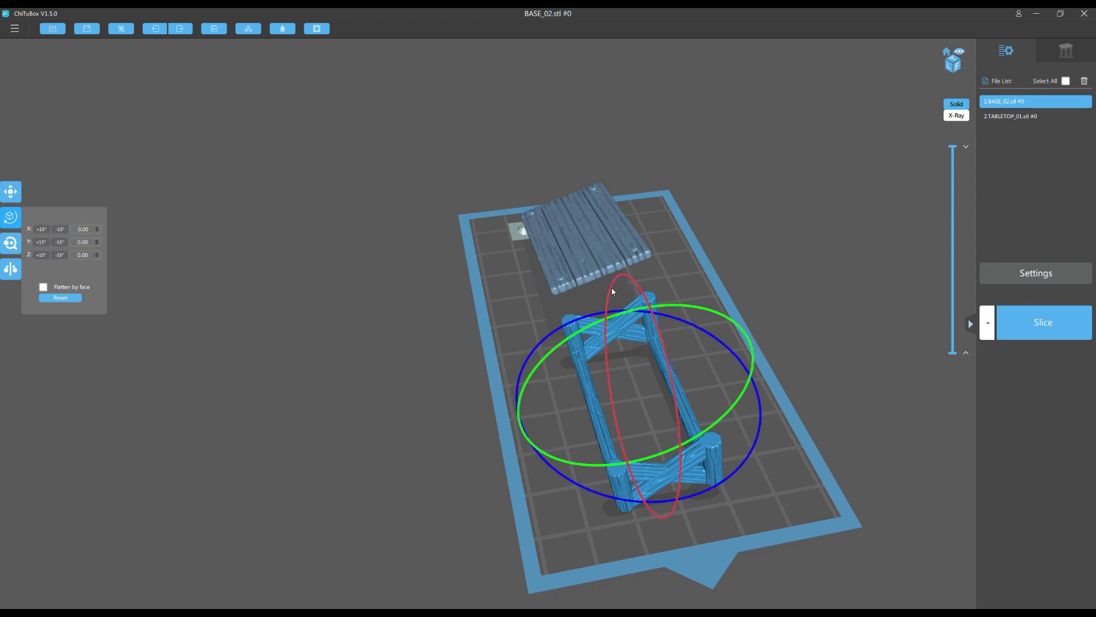
pyautogui.moveTo(615, 295); pyautogui.dragTo(611, 297)
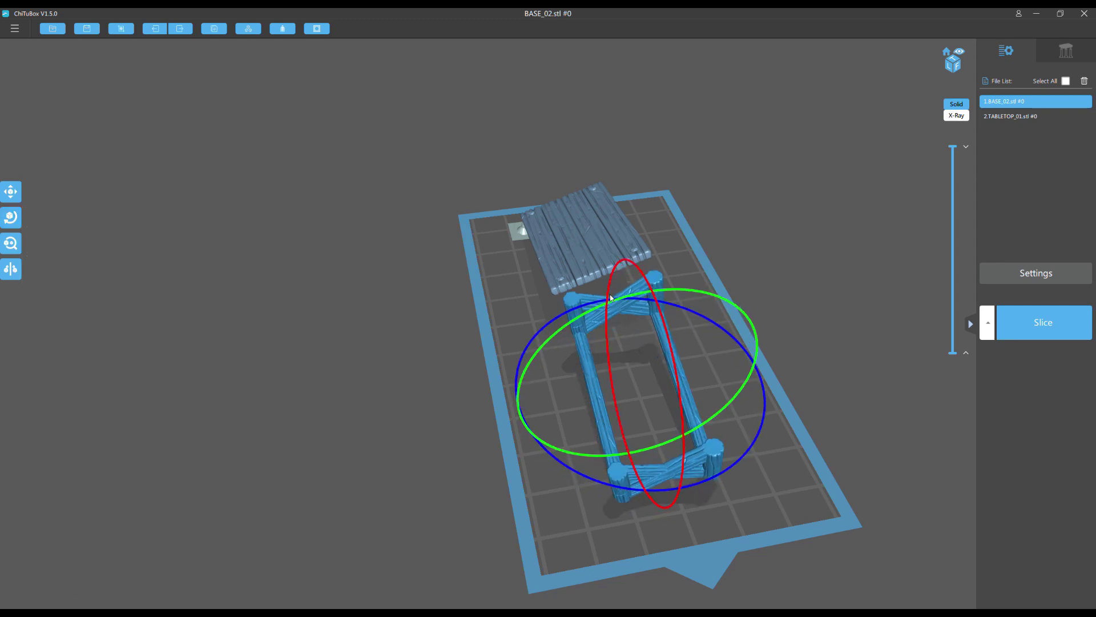
pyautogui.moveTo(438, 228); pyautogui.dragTo(306, 169)
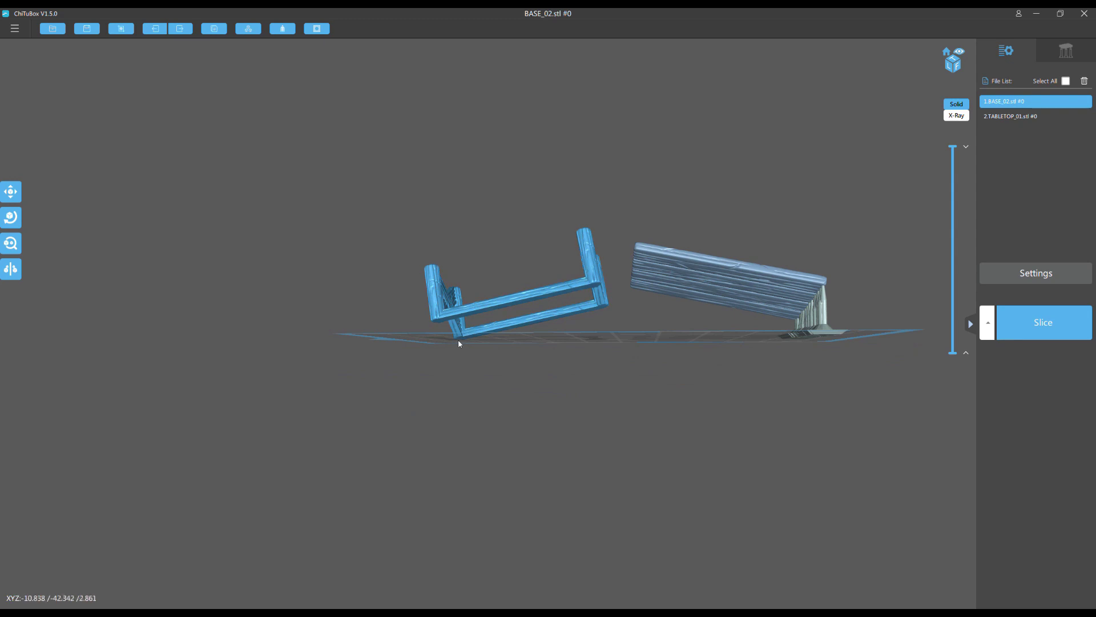
# Step: Add three heavy supports beneath the lowest corner of the tilted table base
pyautogui.scroll(4, 343, 291)
pyautogui.moveTo(293, 104); pyautogui.dragTo(269, 98, button='right')
pyautogui.moveTo(270, 98); pyautogui.dragTo(277, 55, button='middle')
pyautogui.click(1065, 50)
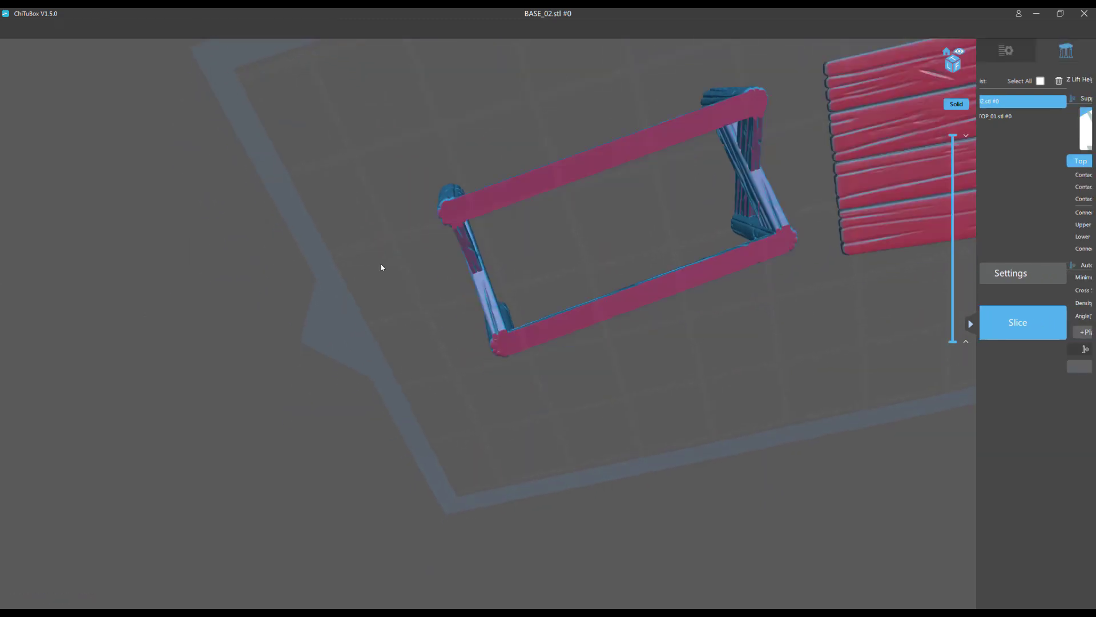
pyautogui.scroll(5, 289, 222)
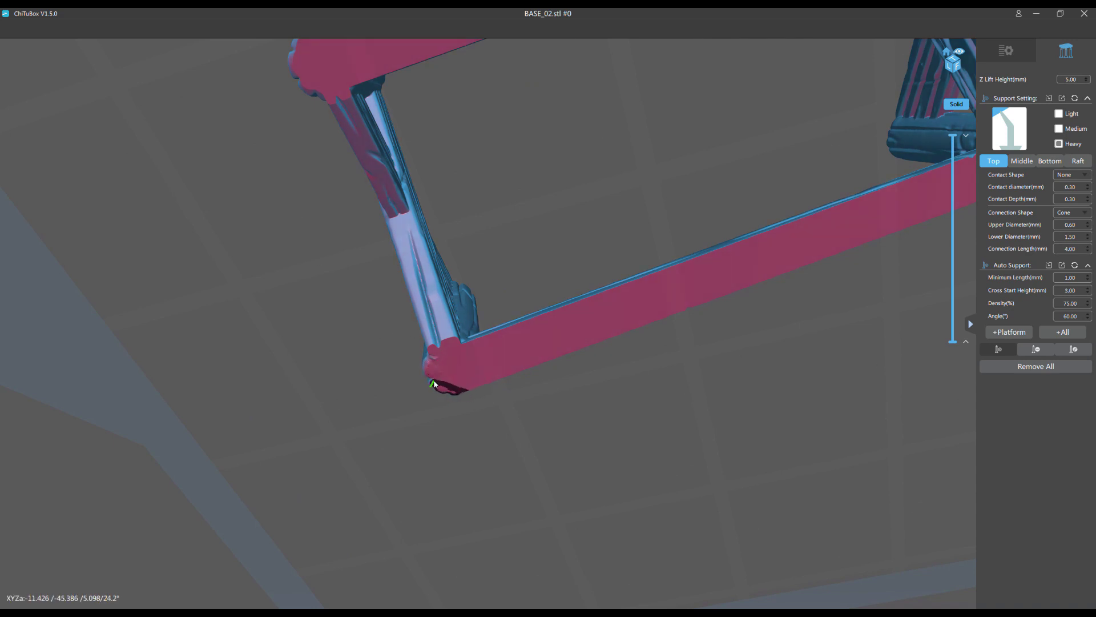
pyautogui.click(434, 384)
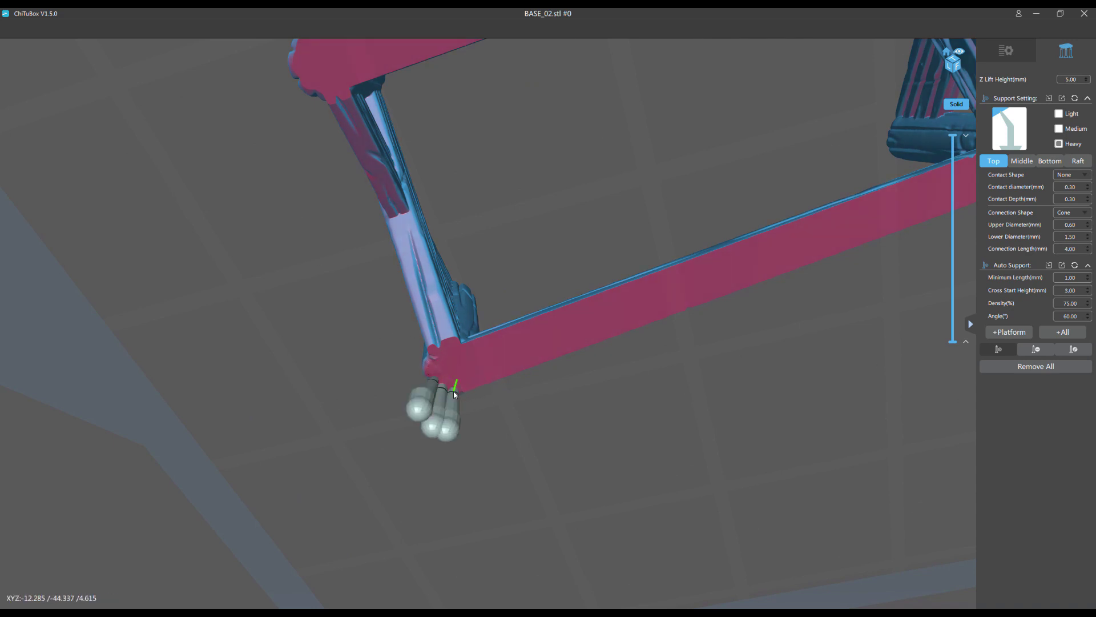
# Step: Add four heavy supports under the other corner of the base's low end and two more at the lowest corner
pyautogui.moveTo(394, 124); pyautogui.dragTo(401, 232, button='middle')
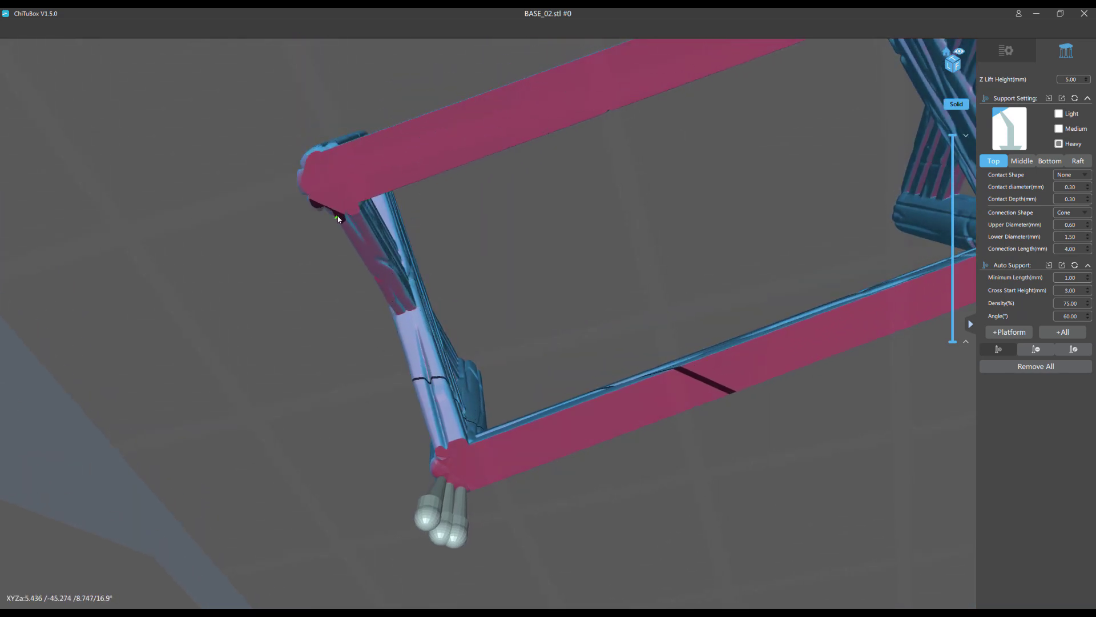
pyautogui.click(313, 208)
pyautogui.click(316, 201)
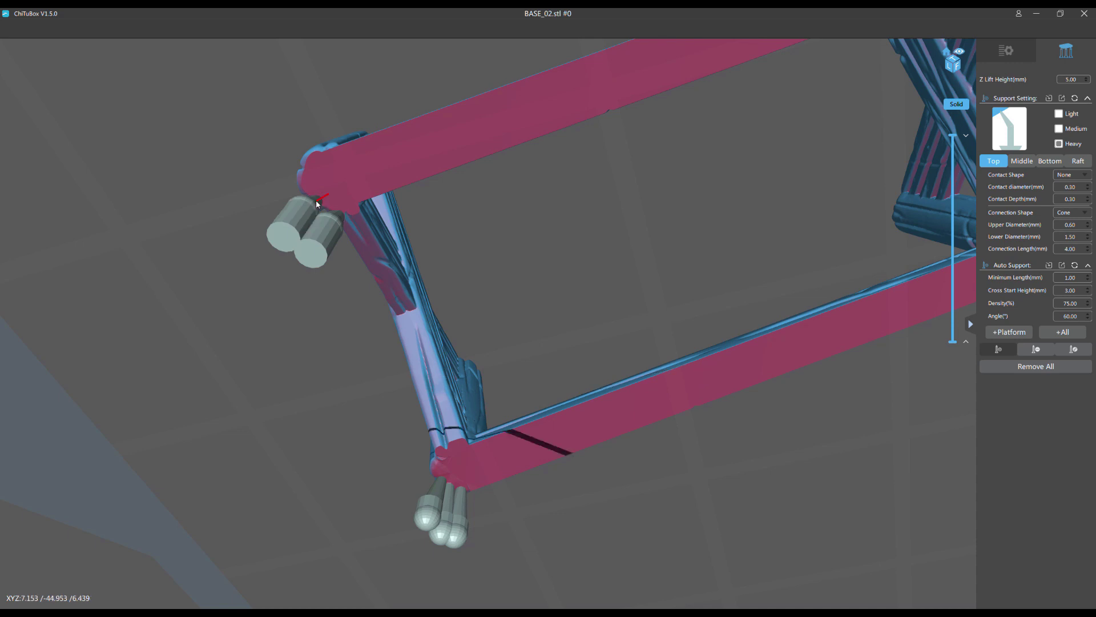
pyautogui.click(352, 215)
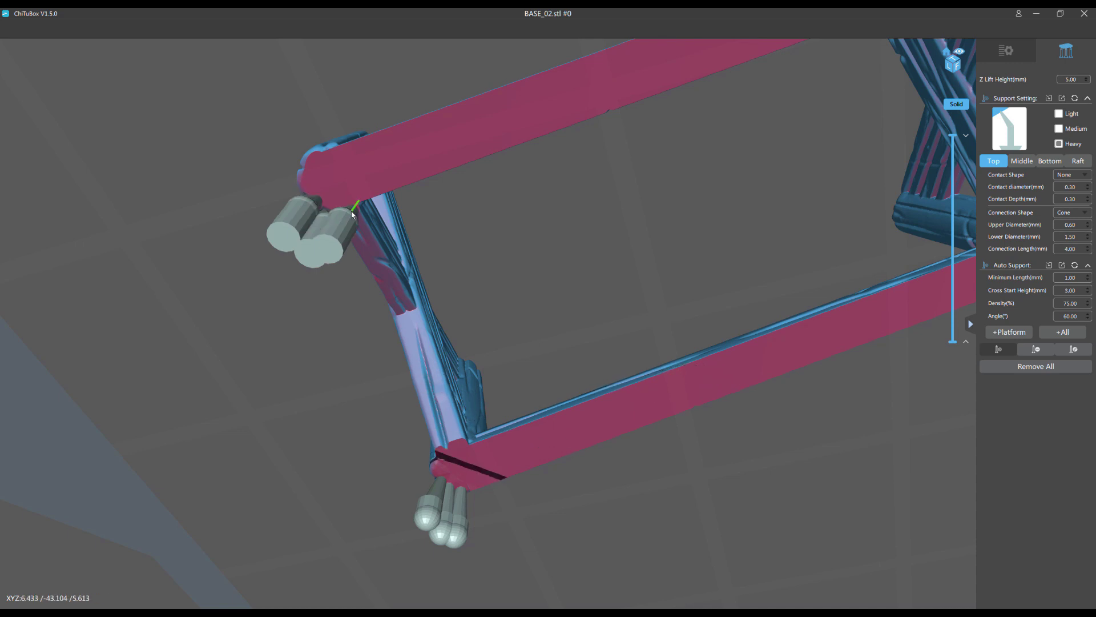
pyautogui.click(435, 474)
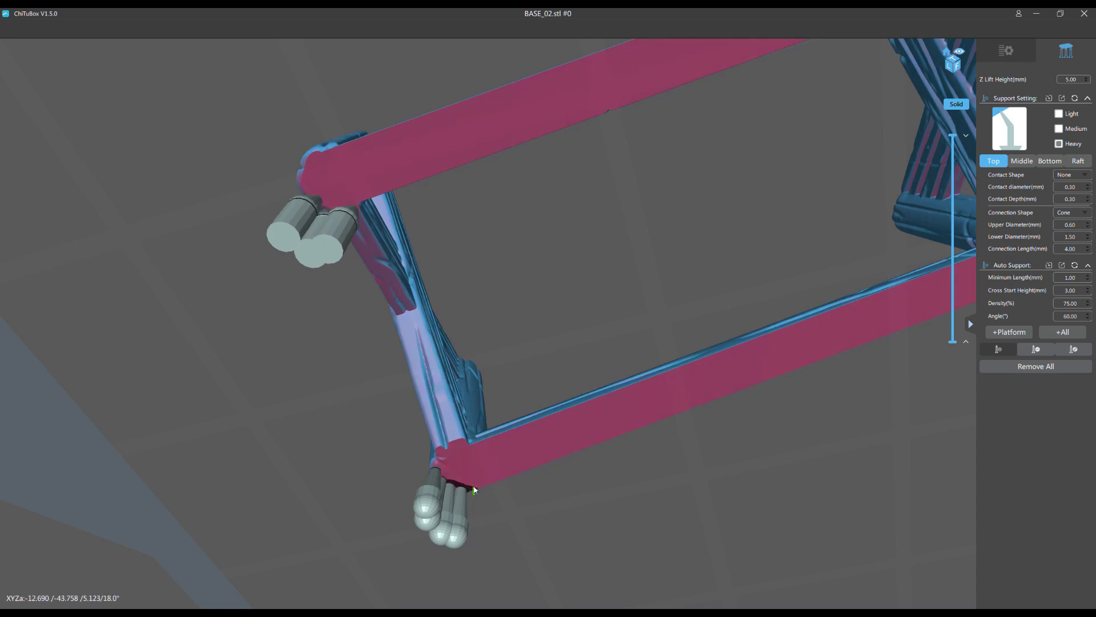
pyautogui.click(309, 185)
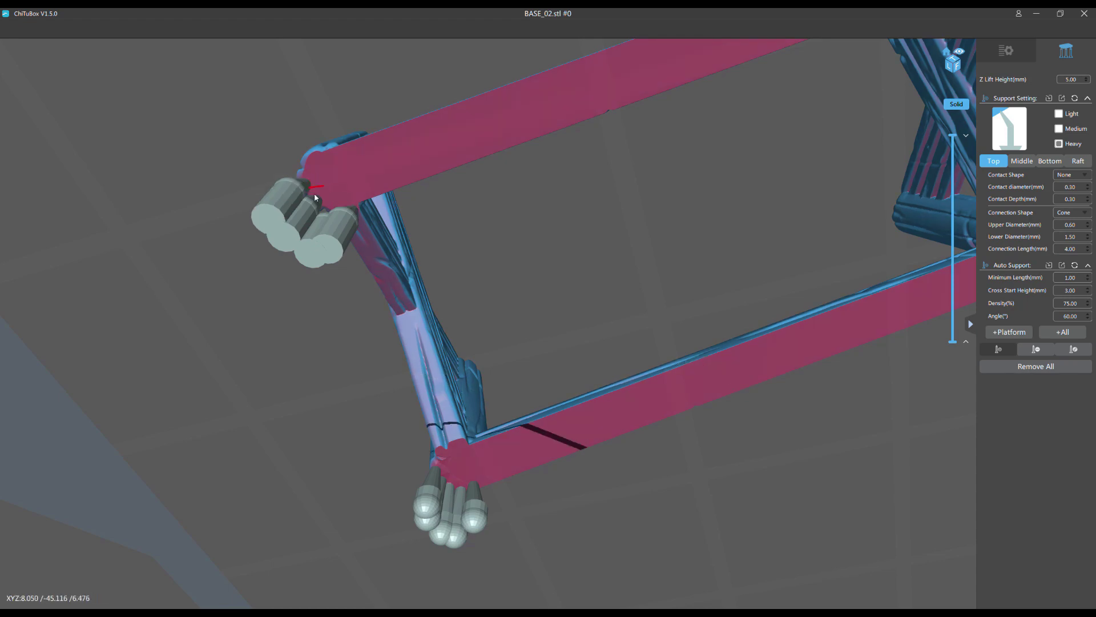
# Step: Examine the table base's corner supports and both tilted parts on the plate from several angles
pyautogui.scroll(-3, 249, 225)
pyautogui.moveTo(249, 224); pyautogui.dragTo(280, 266, button='right')
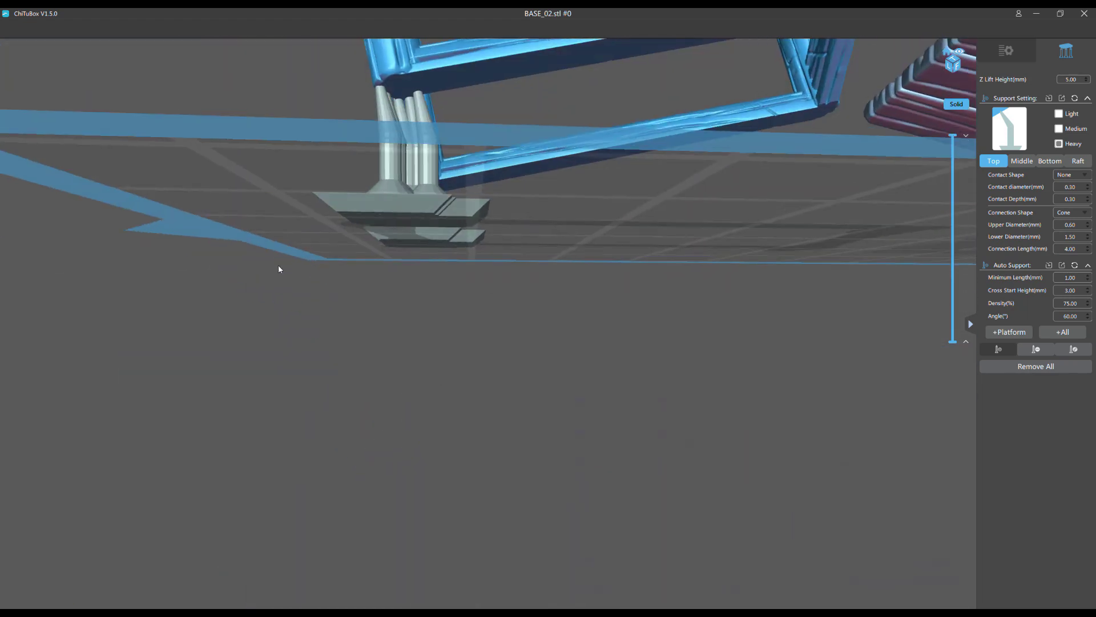
pyautogui.scroll(-4, 280, 266)
pyautogui.moveTo(292, 268); pyautogui.dragTo(481, 187)
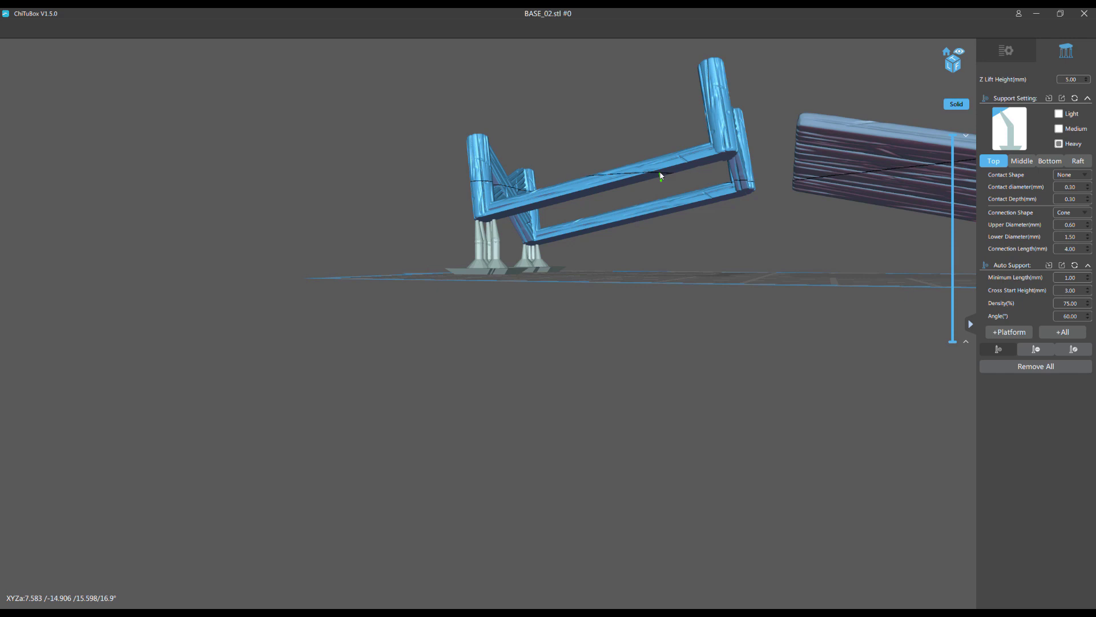
pyautogui.moveTo(611, 196); pyautogui.dragTo(553, 92)
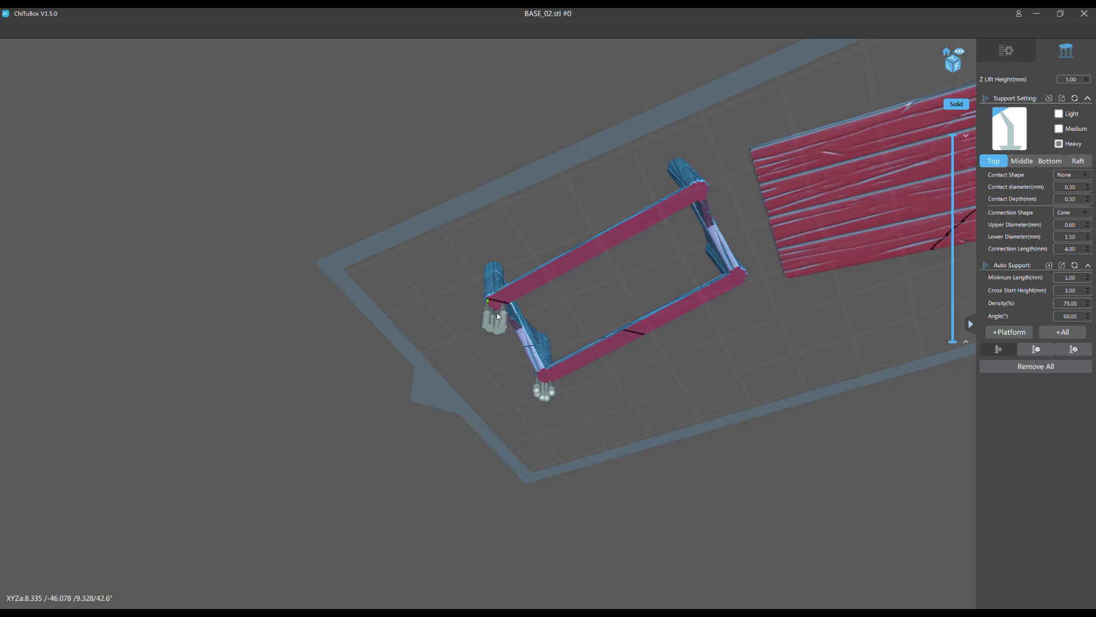
pyautogui.moveTo(545, 357); pyautogui.dragTo(687, 57)
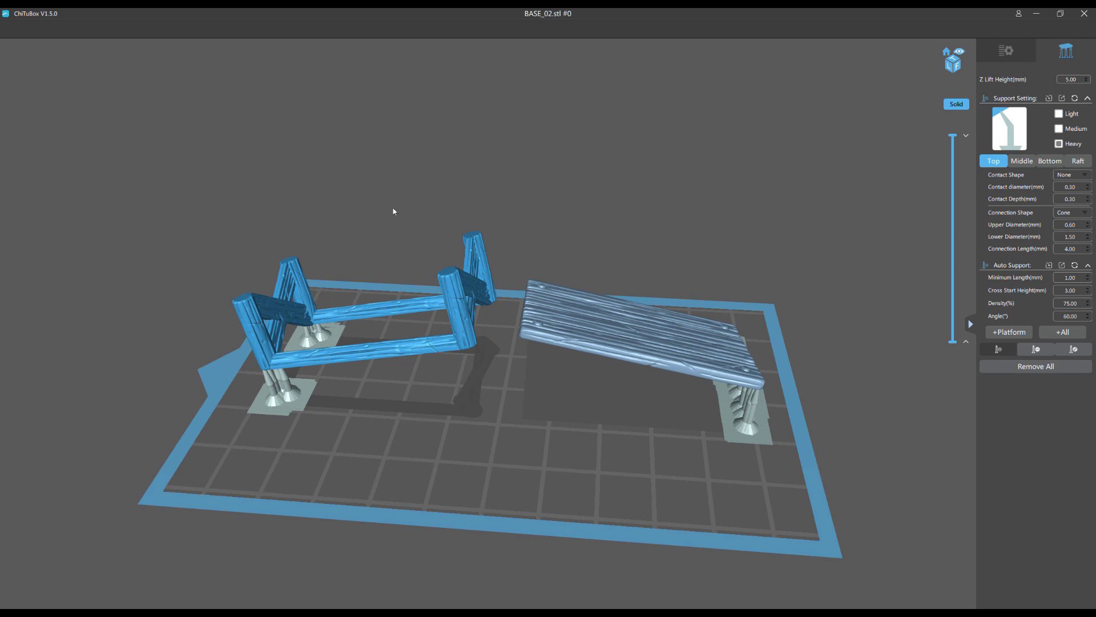
pyautogui.moveTo(400, 196); pyautogui.dragTo(438, 145)
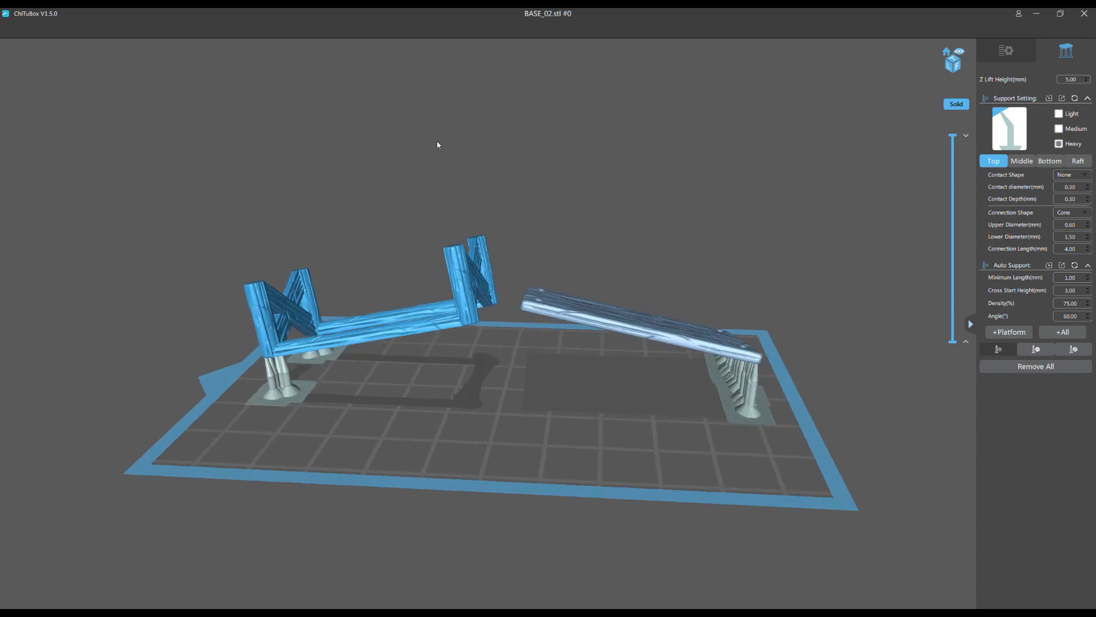